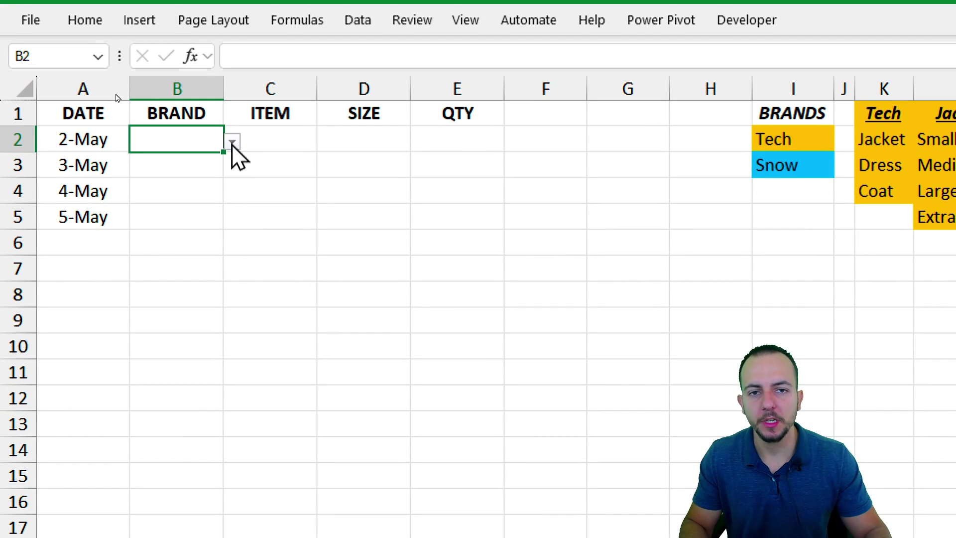
# Step: Choose Tech as the brand for the 2-May row and Snow for the 3-May row
pyautogui.click(232, 142)
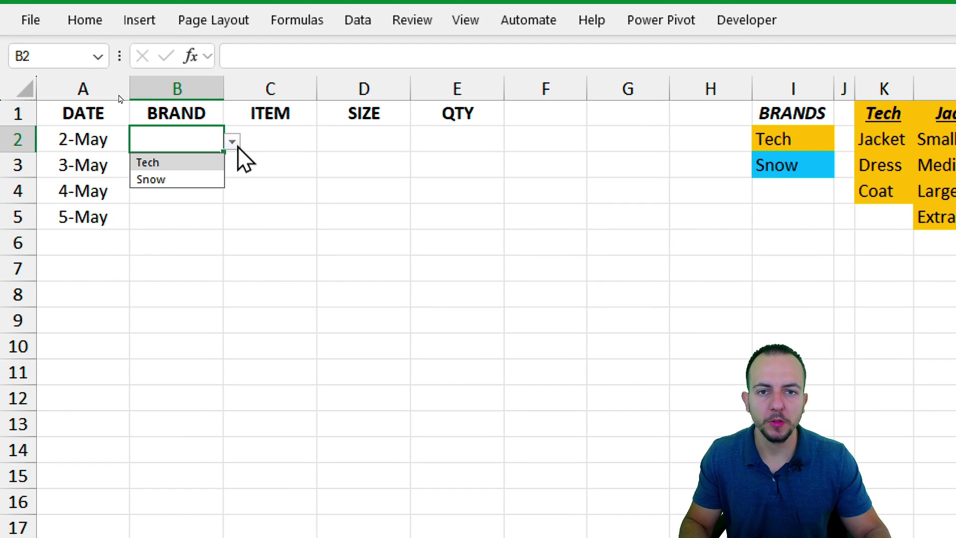
pyautogui.click(161, 164)
pyautogui.moveTo(202, 102); pyautogui.dragTo(183, 179)
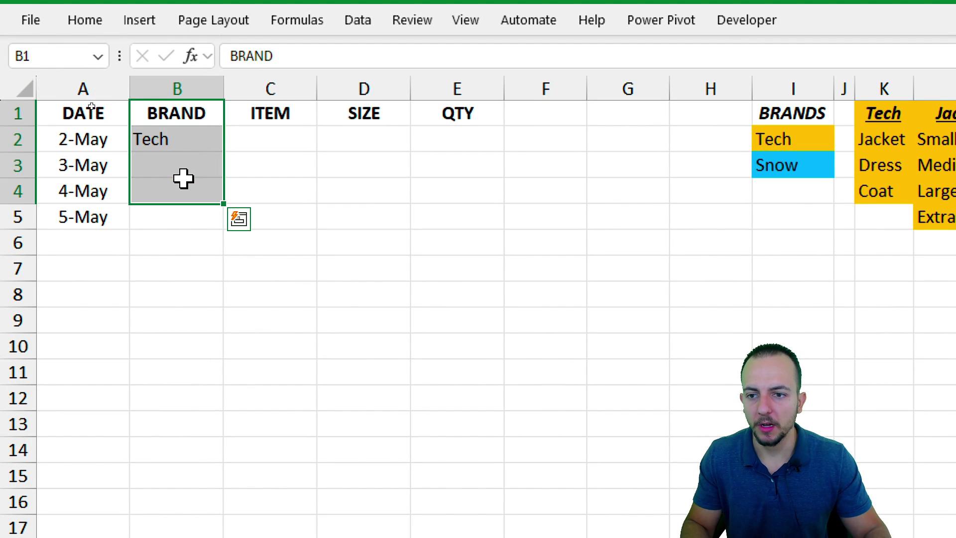
pyautogui.click(185, 138)
pyautogui.click(168, 164)
pyautogui.click(232, 168)
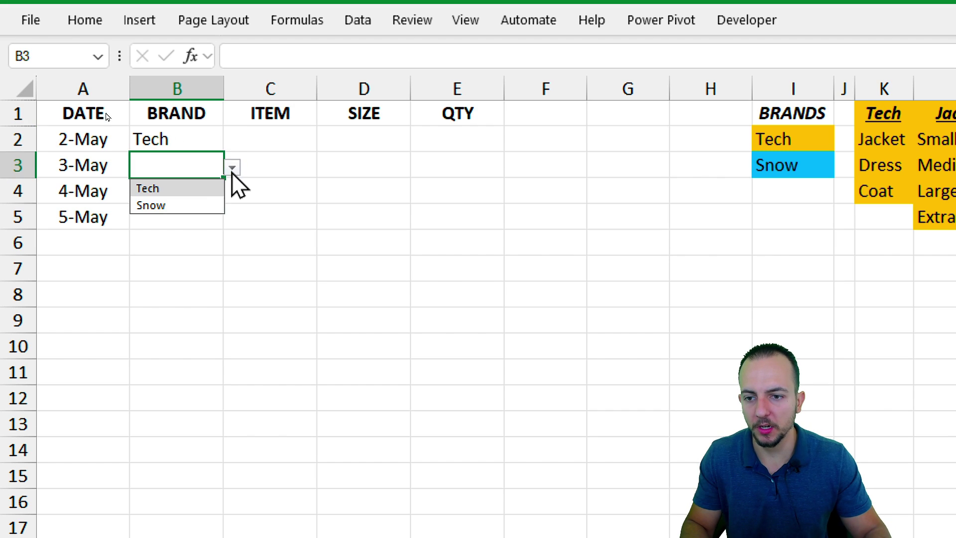
pyautogui.click(176, 205)
# Step: Choose Coat as the item and Large as the size for the Tech entry in row 2
pyautogui.click(199, 136)
pyautogui.click(274, 134)
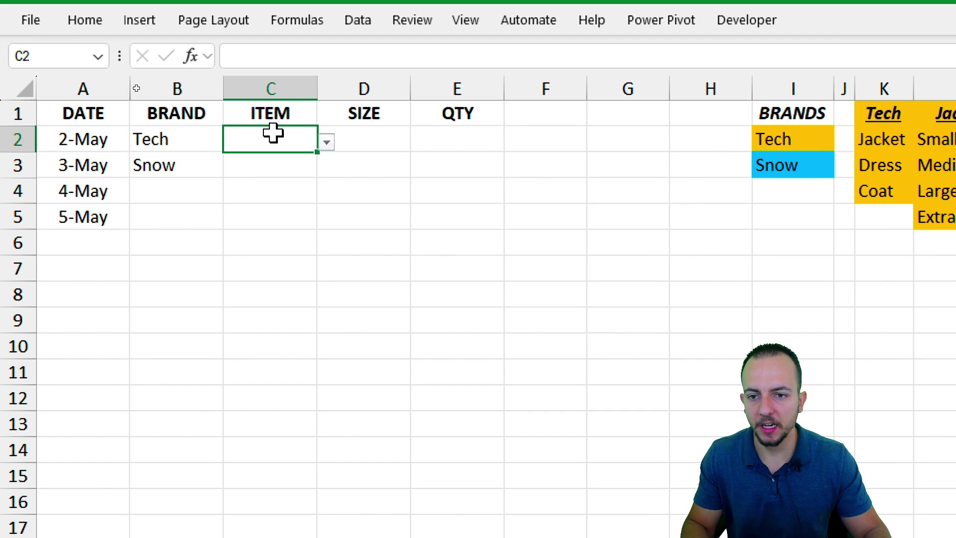
pyautogui.click(327, 143)
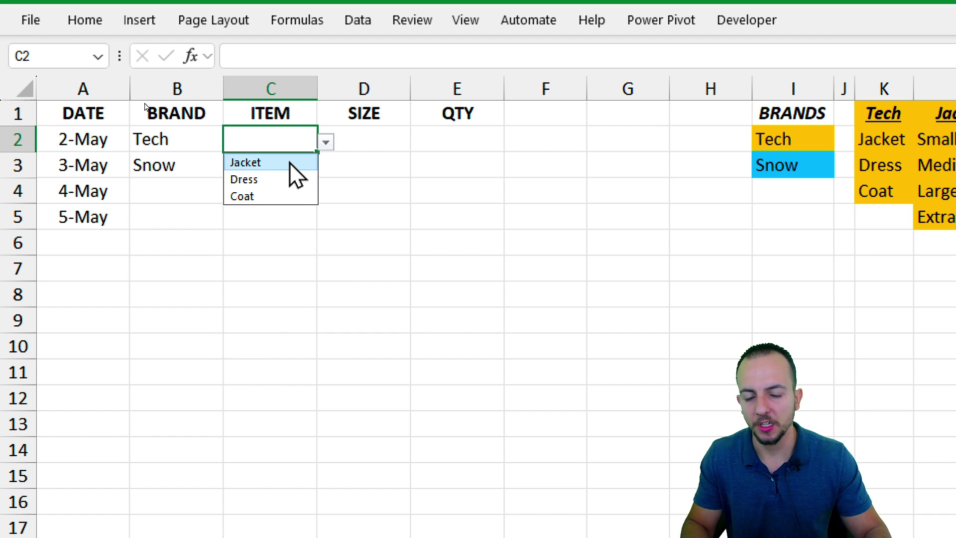
pyautogui.click(271, 196)
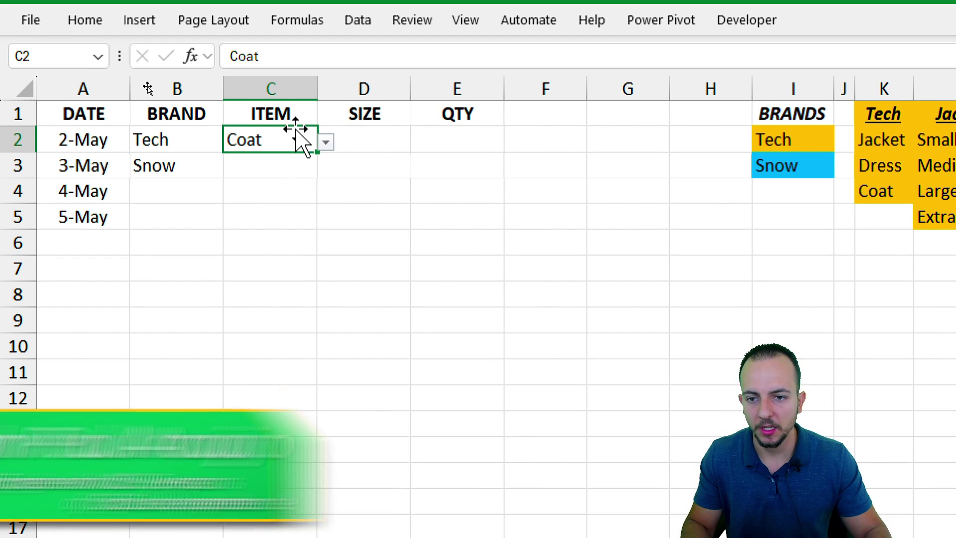
pyautogui.click(366, 140)
pyautogui.click(420, 142)
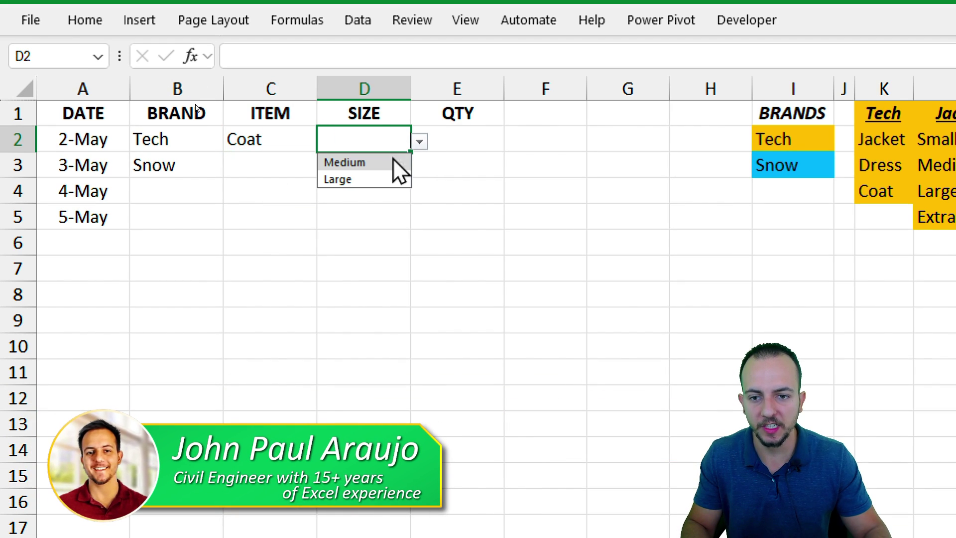
pyautogui.click(338, 180)
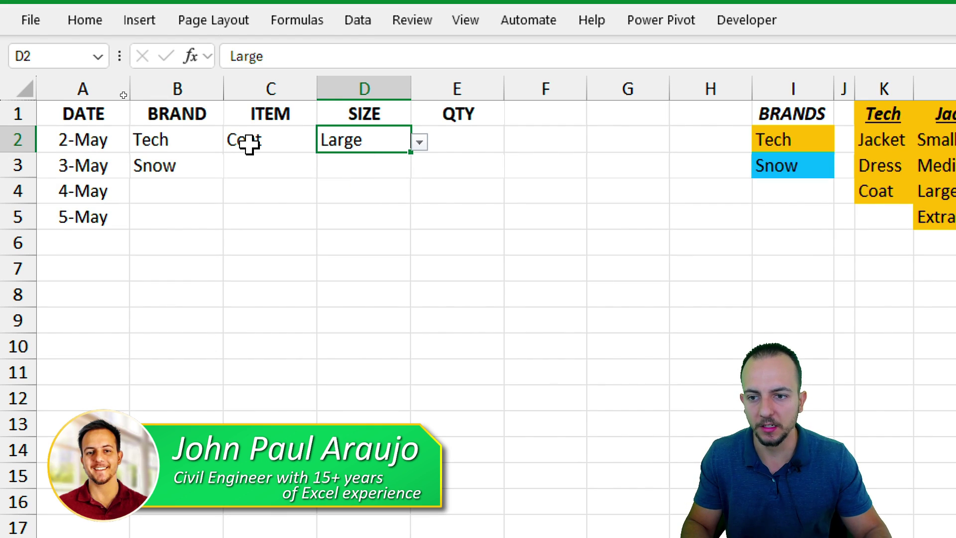
# Step: Choose Shoes as the item and US 8 as the size for the Snow entry in row 3
pyautogui.click(188, 170)
pyautogui.click(271, 169)
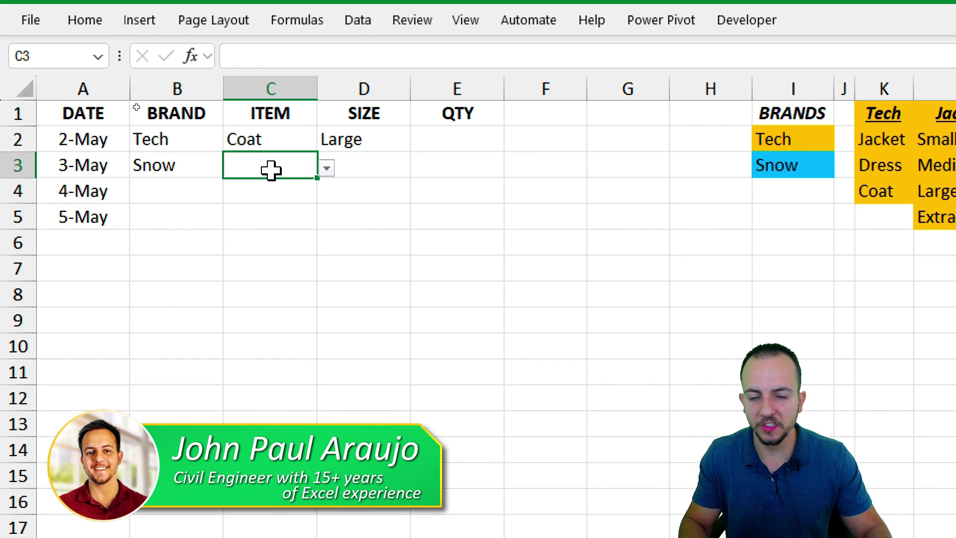
pyautogui.click(326, 169)
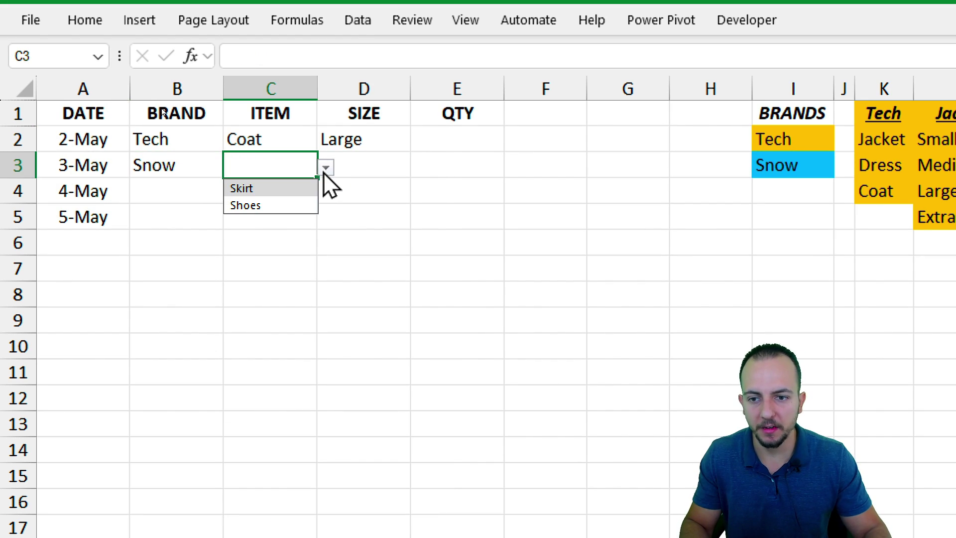
pyautogui.click(282, 207)
pyautogui.click(372, 160)
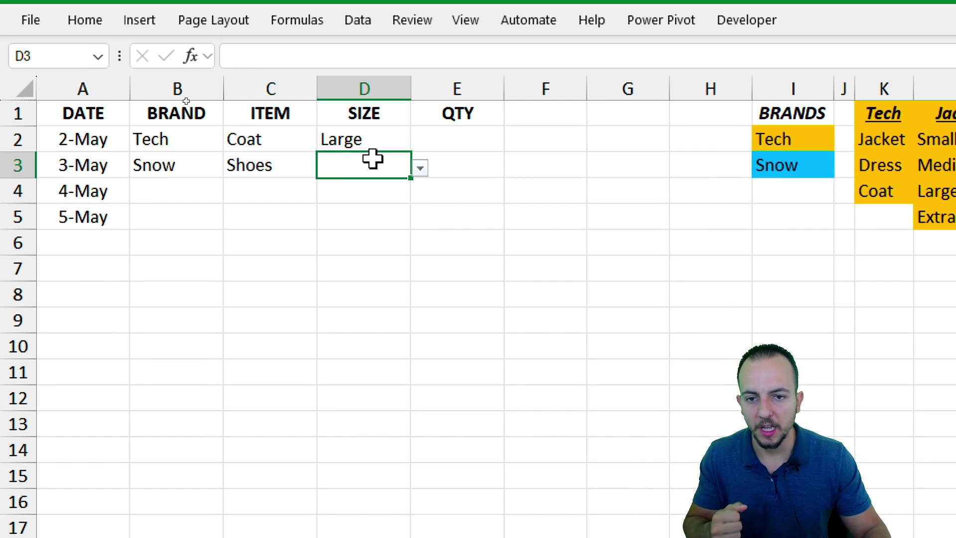
pyautogui.click(419, 168)
pyautogui.click(377, 236)
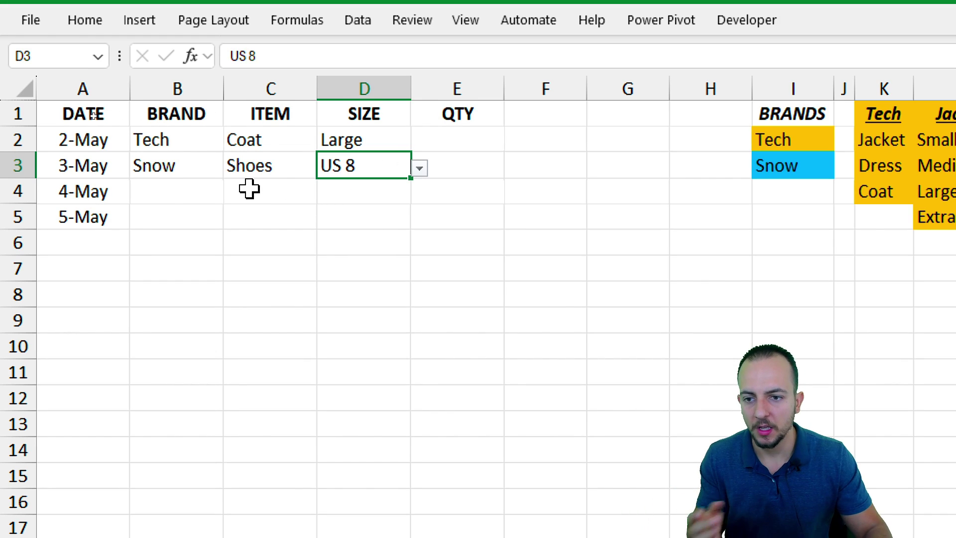
# Step: Fill the 4-May row with brand Tech, item Jacket and size Extra Large from the dependent lists
pyautogui.click(185, 188)
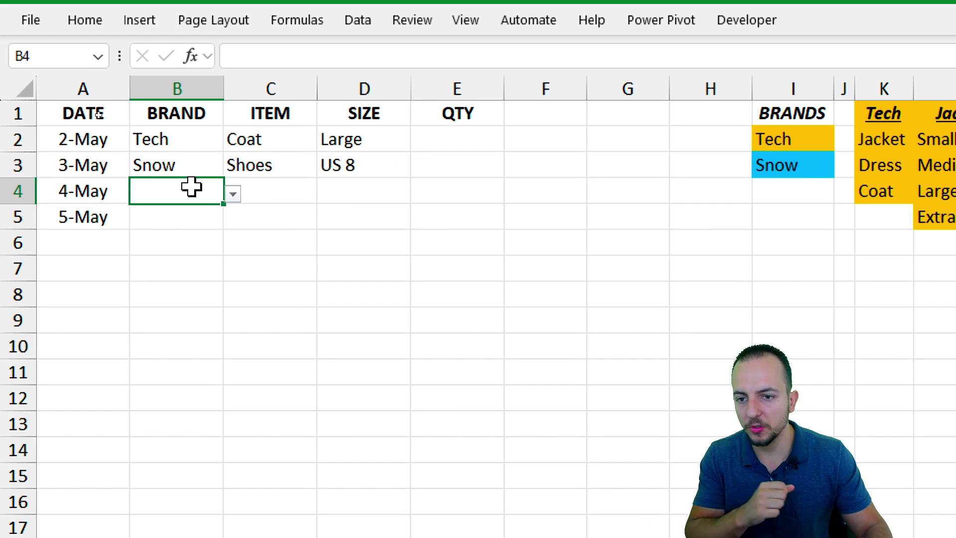
pyautogui.click(233, 194)
pyautogui.click(187, 213)
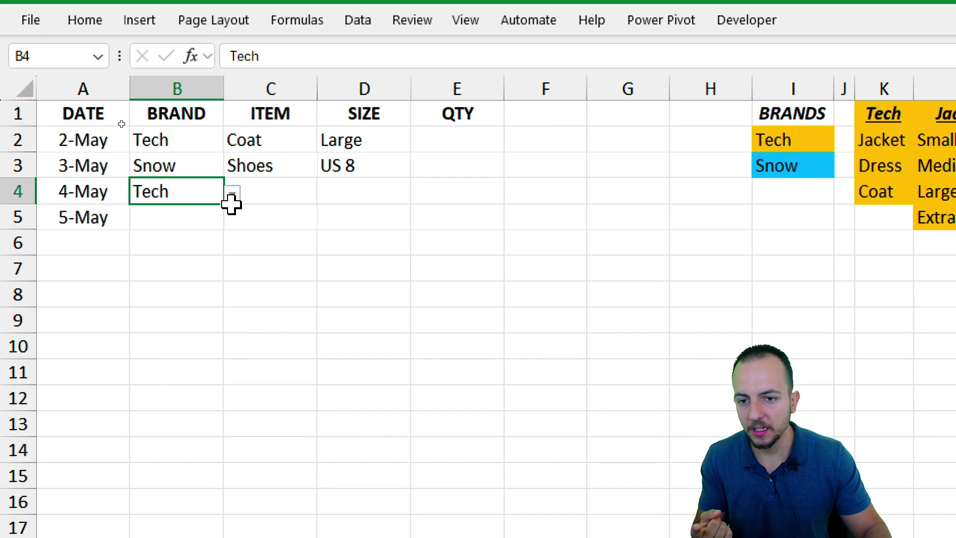
pyautogui.click(298, 198)
pyautogui.click(326, 194)
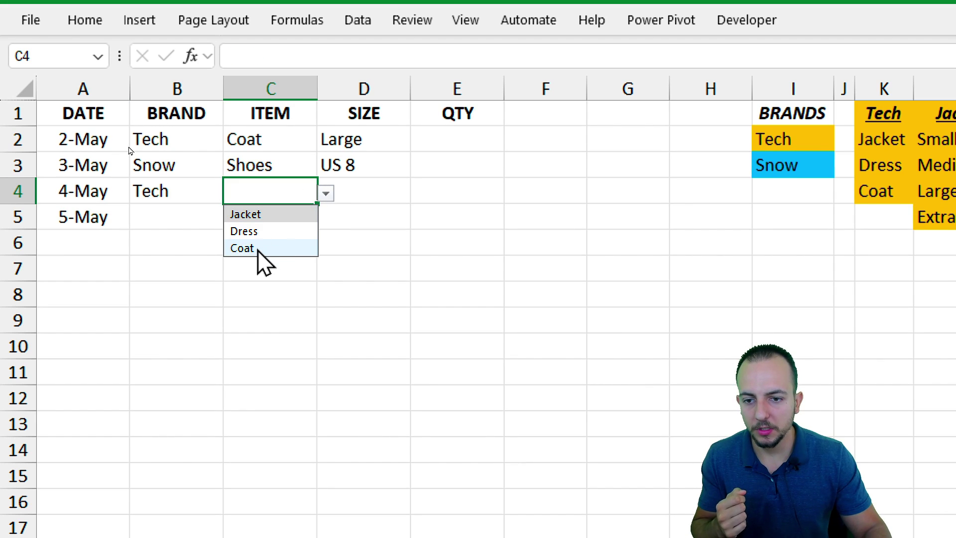
pyautogui.click(276, 214)
pyautogui.click(367, 188)
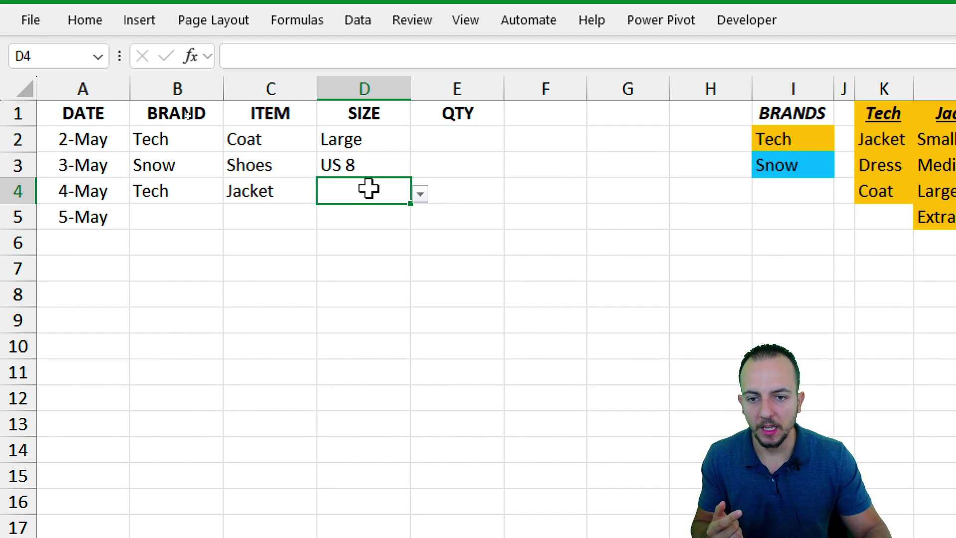
pyautogui.click(417, 194)
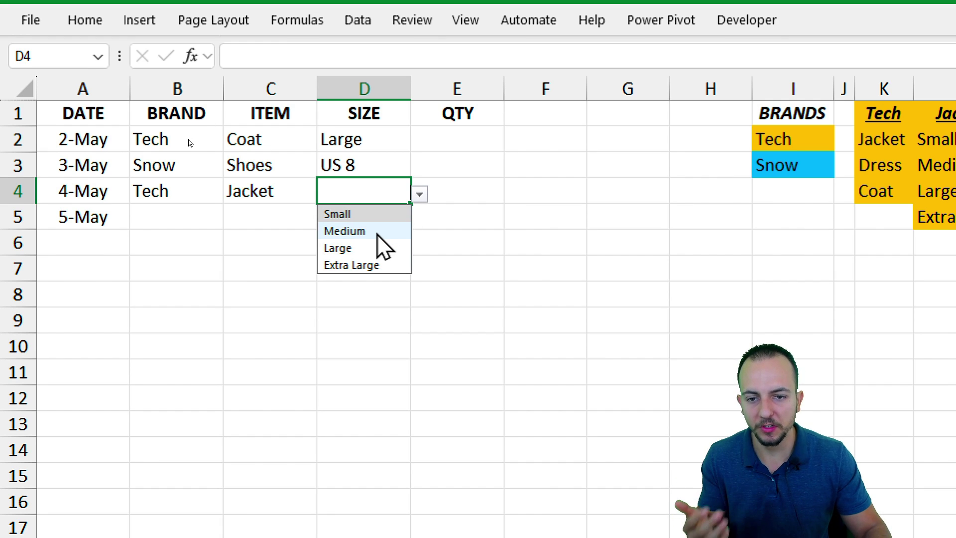
pyautogui.click(390, 264)
# Step: Compare the size choices for the Tech coat in D2 with those for the Tech jacket in D4
pyautogui.moveTo(294, 145); pyautogui.dragTo(371, 141)
pyautogui.click(398, 145)
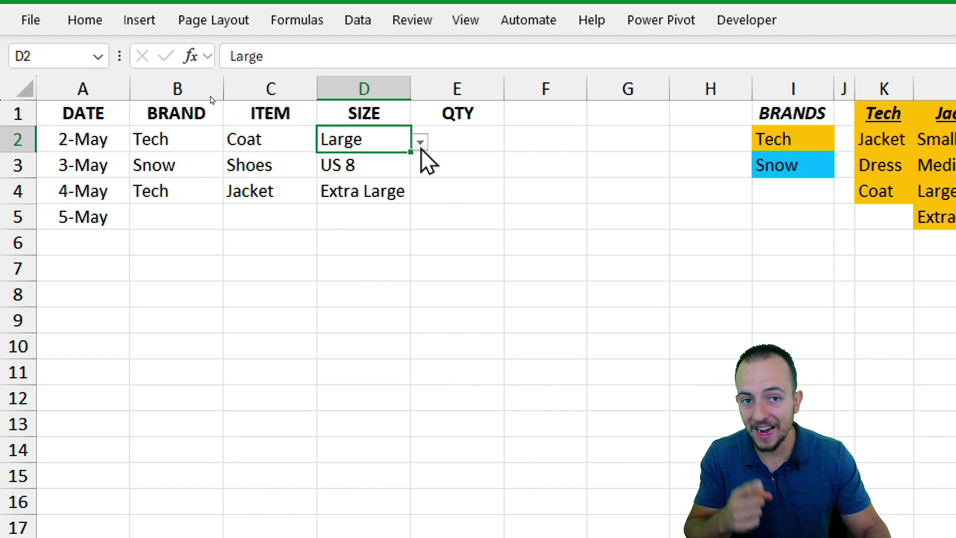
pyautogui.click(421, 144)
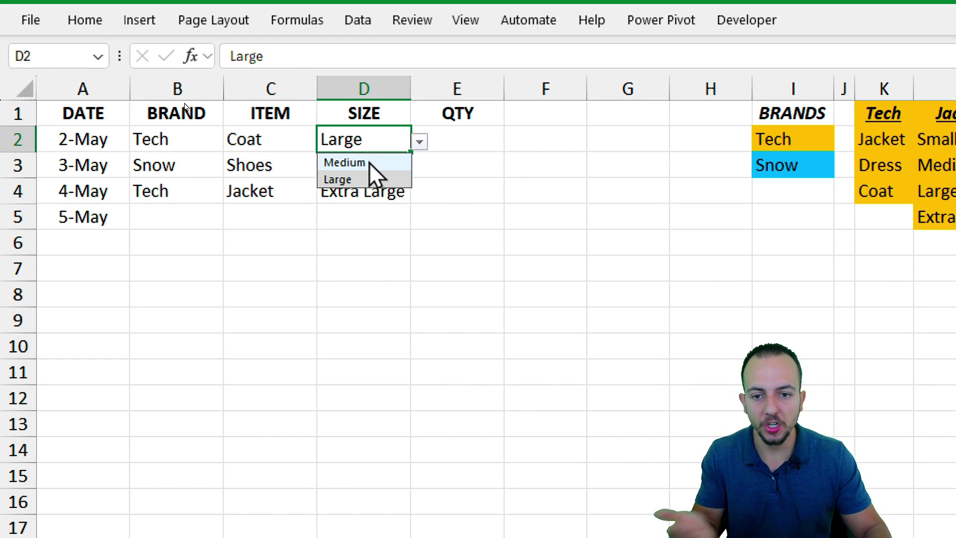
pyautogui.click(393, 192)
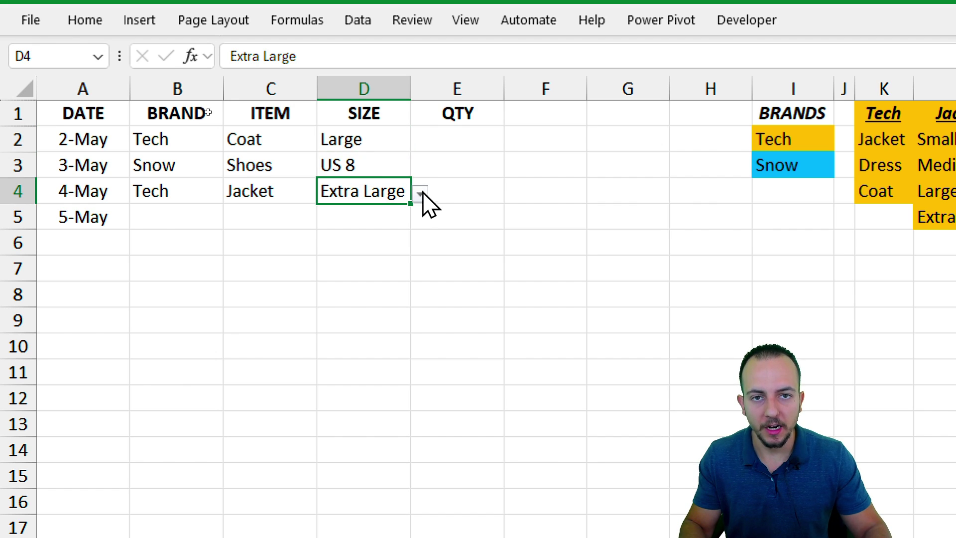
pyautogui.click(390, 145)
pyautogui.click(419, 142)
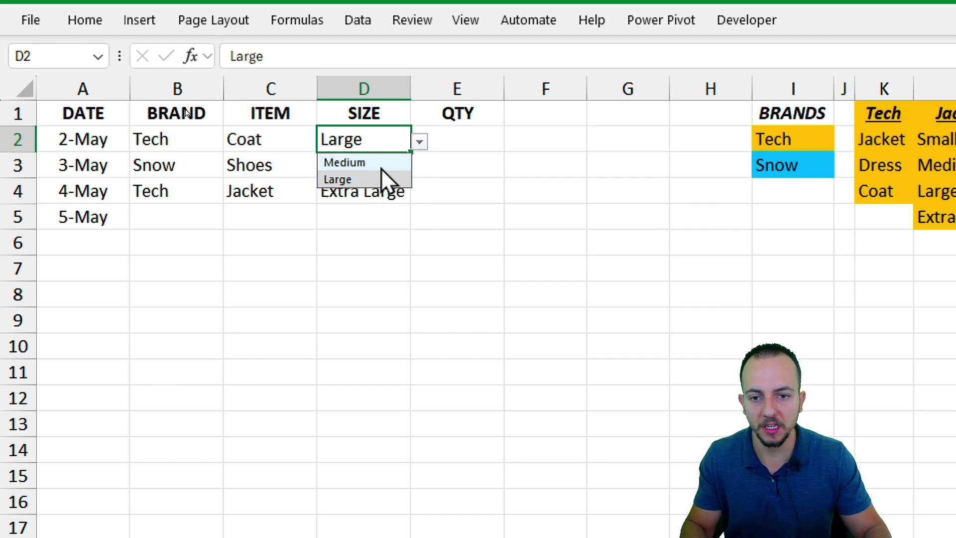
pyautogui.click(369, 180)
pyautogui.click(199, 146)
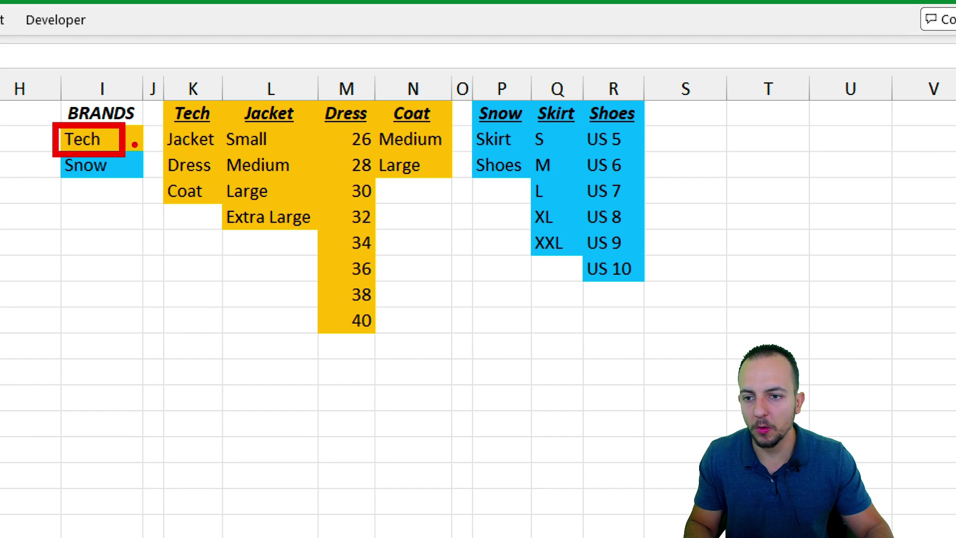
pyautogui.moveTo(157, 97)
pyautogui.mouseDown()
pyautogui.moveTo(180, 119)
pyautogui.moveTo(222, 205)
pyautogui.mouseUp()
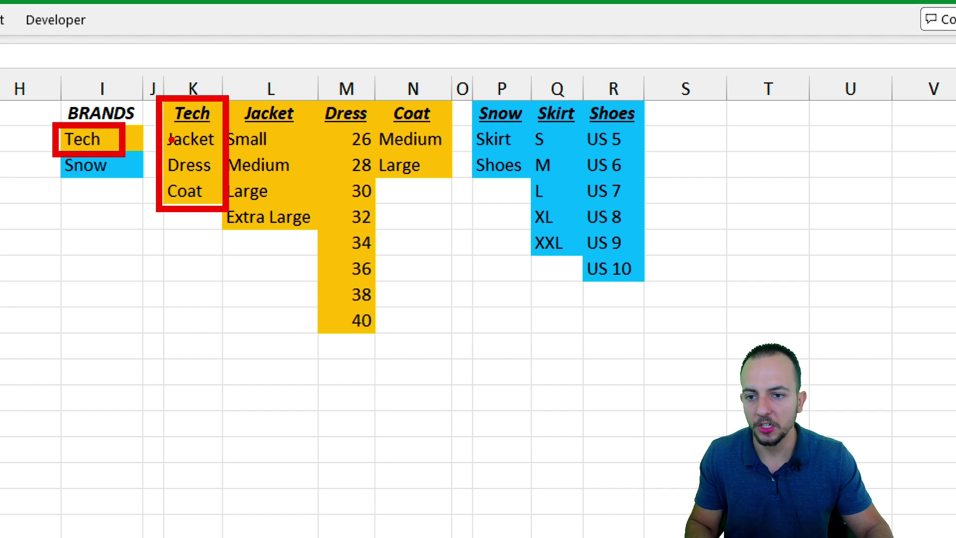
pyautogui.moveTo(113, 146); pyautogui.dragTo(168, 139)
pyautogui.moveTo(214, 164); pyautogui.dragTo(269, 199)
pyautogui.moveTo(206, 214); pyautogui.dragTo(173, 244)
pyautogui.hotkey('ctrl', 'z')
pyautogui.hotkey('ctrl', 'z')
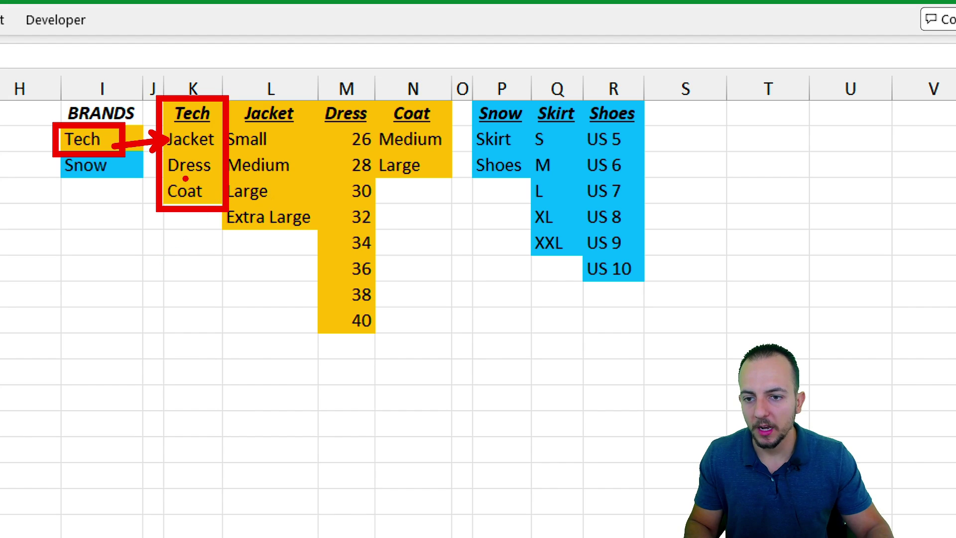
pyautogui.hotkey('ctrl', 'z')
pyautogui.hotkey('ctrl', 'z')
pyautogui.moveTo(157, 150)
pyautogui.mouseDown()
pyautogui.moveTo(224, 181)
pyautogui.moveTo(317, 150)
pyautogui.mouseUp()
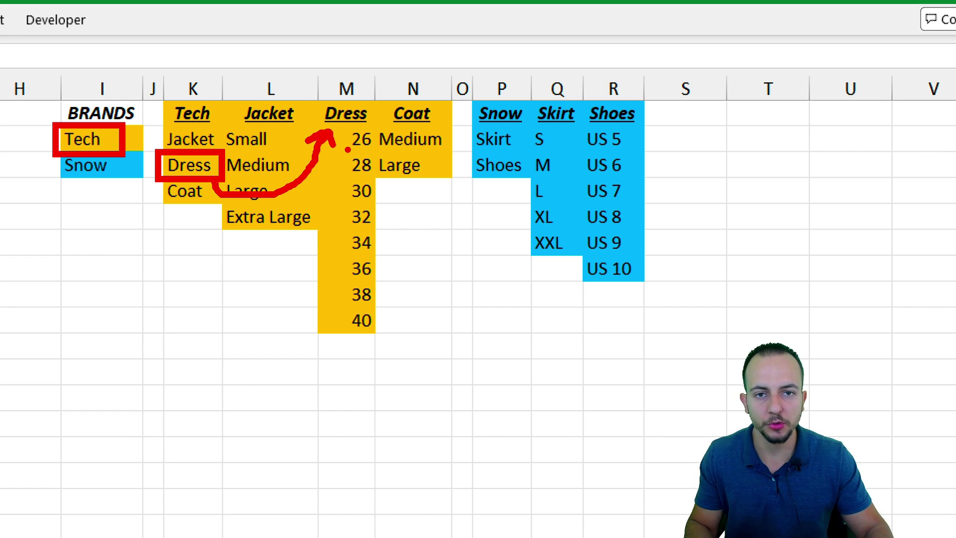
pyautogui.moveTo(352, 154); pyautogui.dragTo(380, 342)
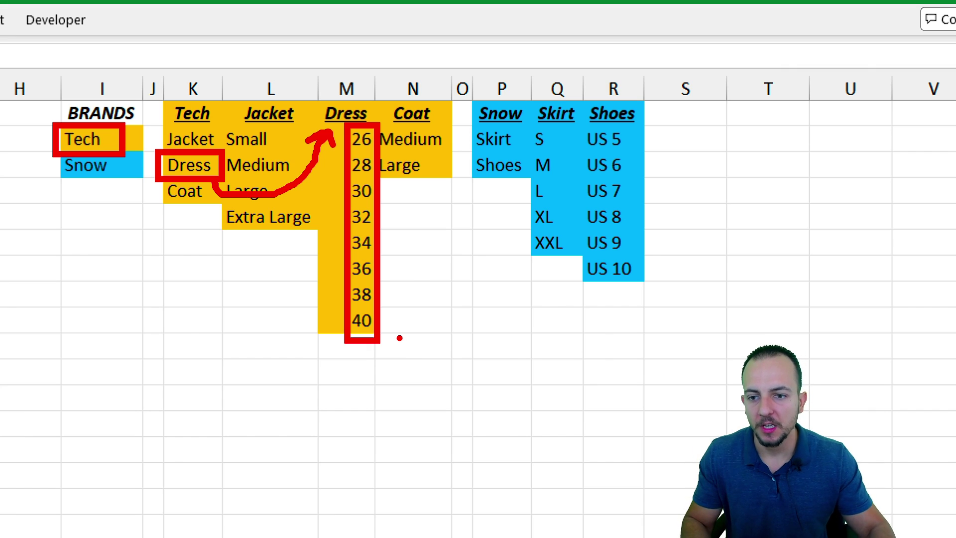
pyautogui.hotkey('ctrl', 'z')
pyautogui.hotkey('ctrl', 'z')
pyautogui.hotkey('ctrl', 'z')
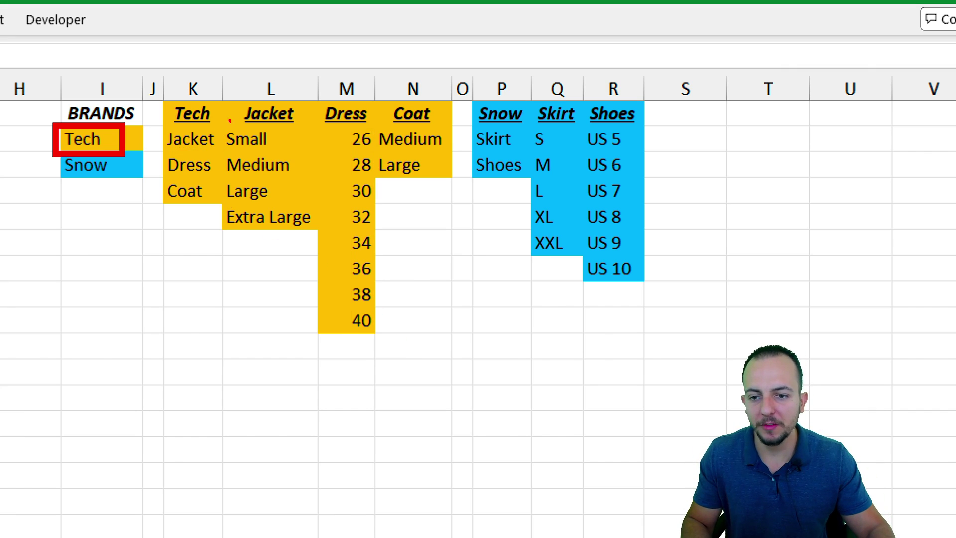
pyautogui.hotkey('ctrl', 'z')
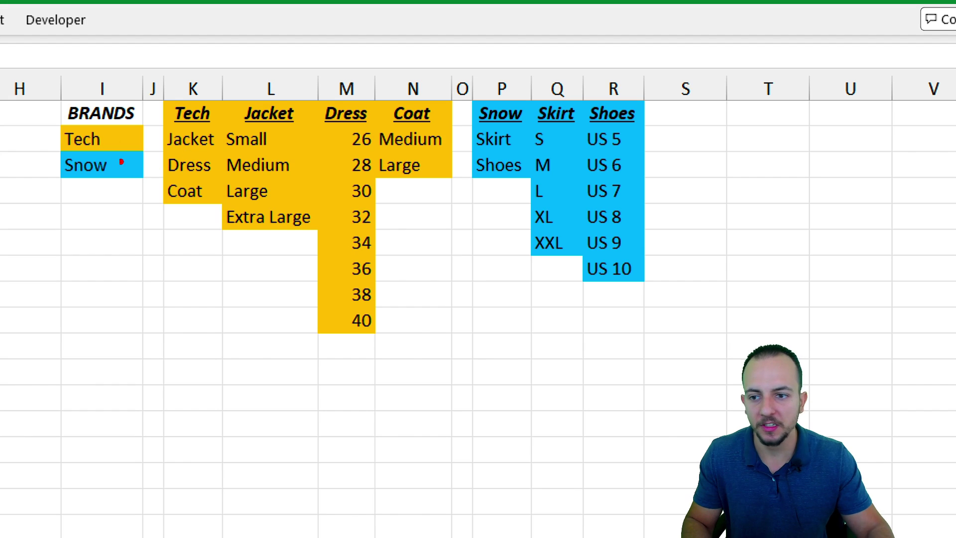
pyautogui.moveTo(54, 145); pyautogui.dragTo(115, 188)
pyautogui.moveTo(142, 246); pyautogui.dragTo(107, 196)
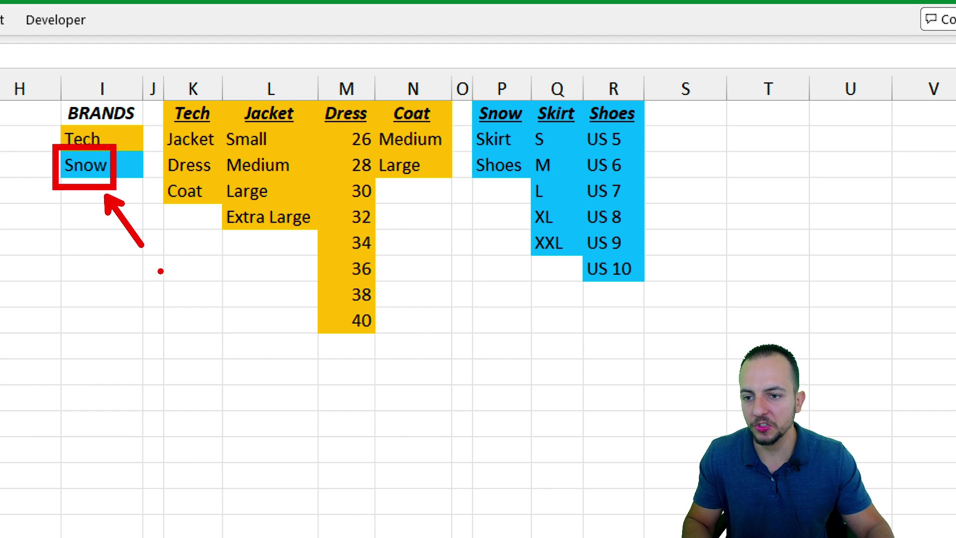
pyautogui.moveTo(469, 124)
pyautogui.mouseDown()
pyautogui.moveTo(530, 186)
pyautogui.moveTo(507, 247)
pyautogui.mouseUp()
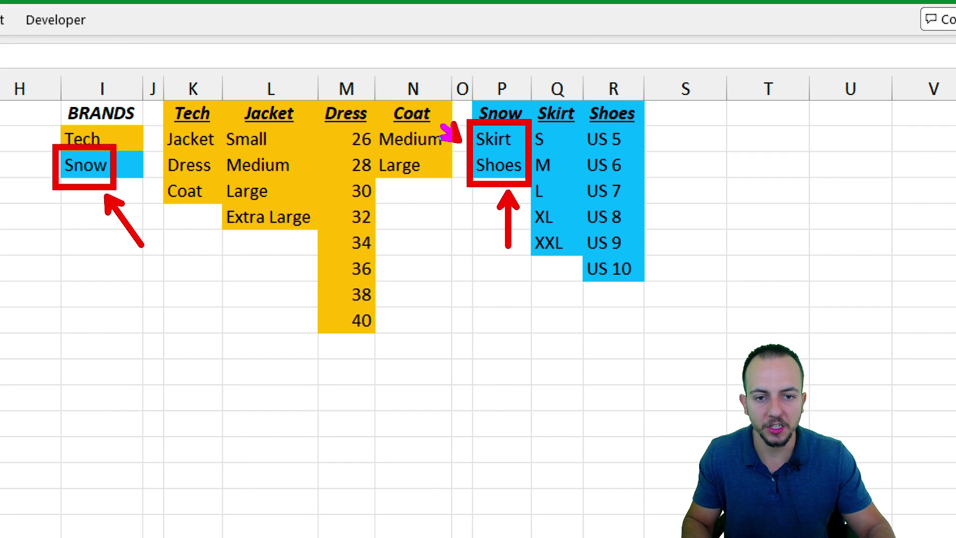
pyautogui.moveTo(442, 127); pyautogui.dragTo(433, 115)
pyautogui.moveTo(459, 171); pyautogui.dragTo(420, 209)
pyautogui.hotkey('ctrl', 'z')
pyautogui.hotkey('ctrl', 'z')
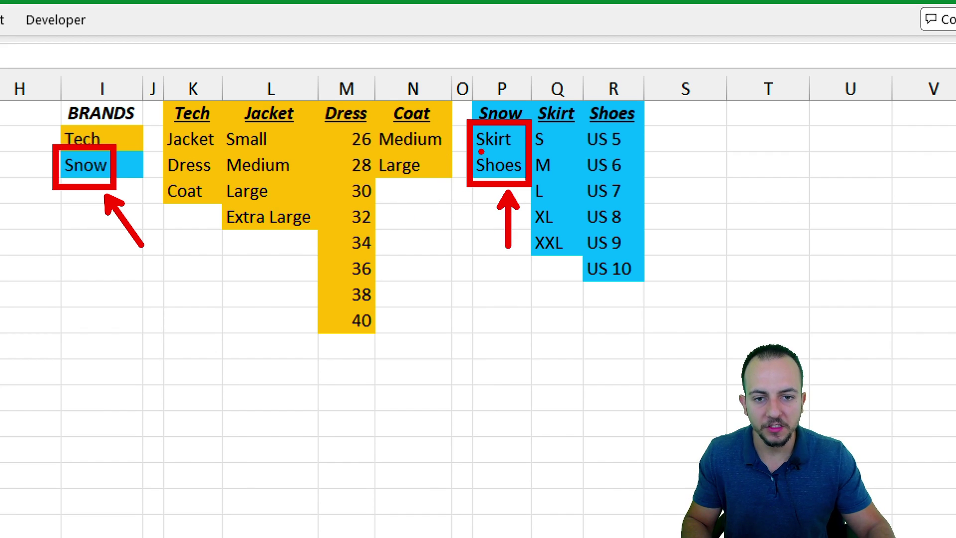
pyautogui.hotkey('ctrl', 'z')
pyautogui.hotkey('ctrl', 'z')
pyautogui.moveTo(461, 121); pyautogui.dragTo(521, 155)
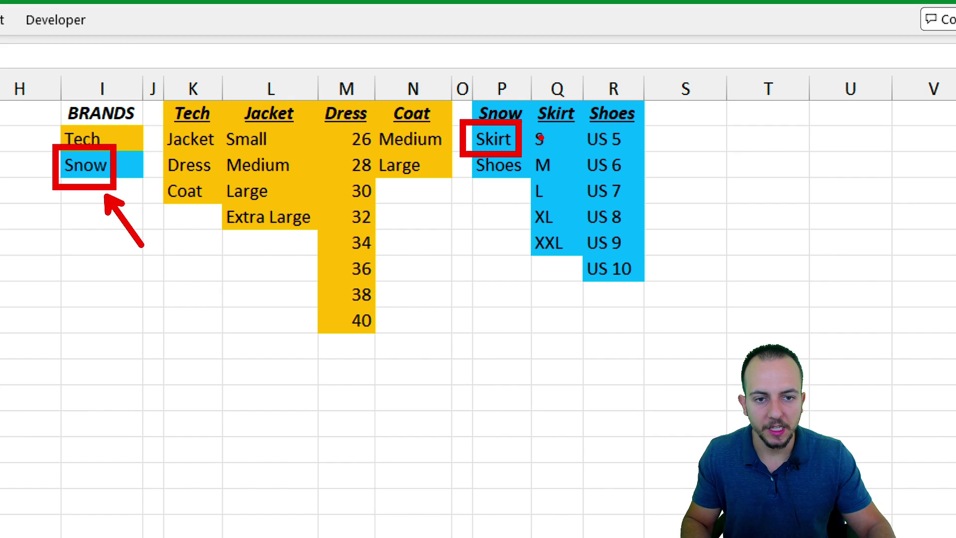
pyautogui.hotkey('ctrl', 'z')
pyautogui.moveTo(531, 98); pyautogui.dragTo(582, 134)
pyautogui.hotkey('ctrl', 'z')
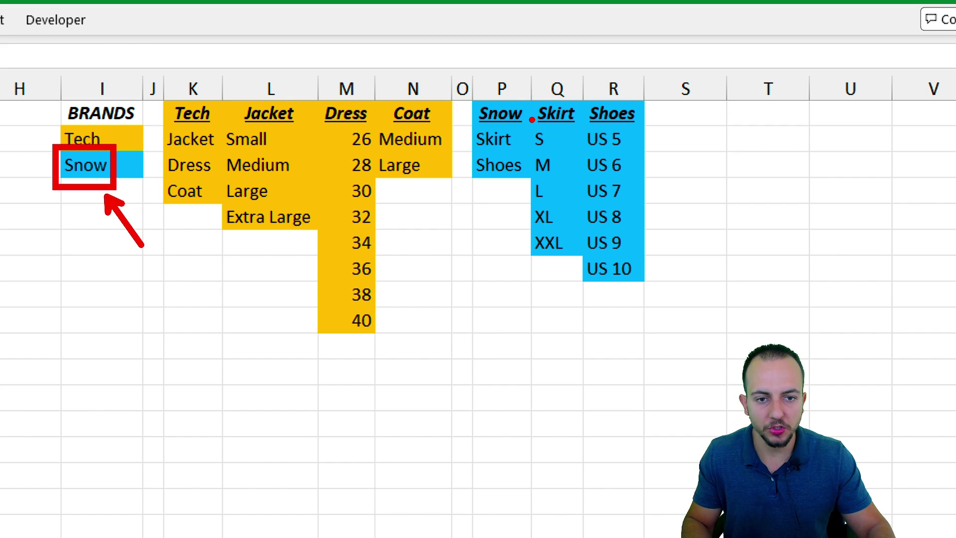
pyautogui.moveTo(531, 118); pyautogui.dragTo(578, 257)
pyautogui.moveTo(577, 302); pyautogui.dragTo(558, 269)
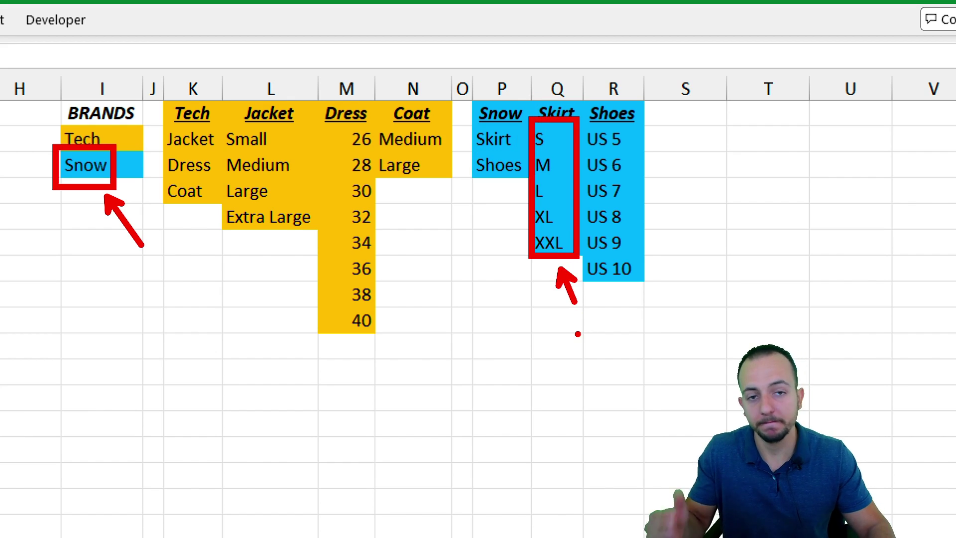
pyautogui.press('Escape')
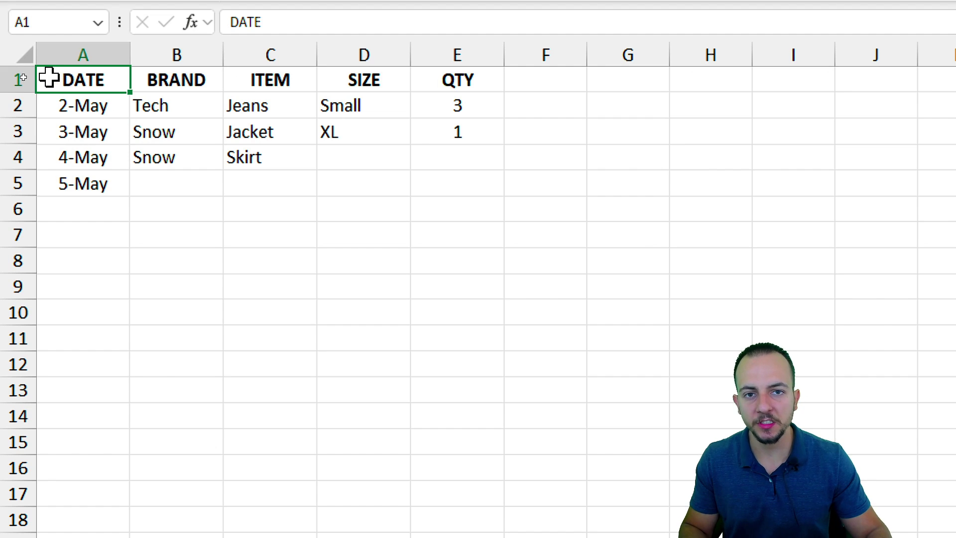
pyautogui.moveTo(186, 105); pyautogui.dragTo(178, 190)
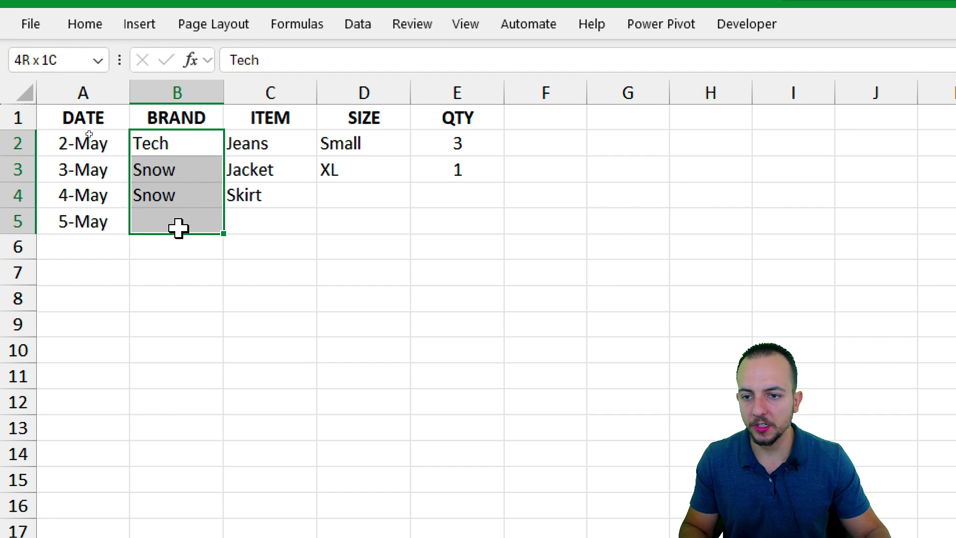
pyautogui.moveTo(178, 228); pyautogui.dragTo(179, 228)
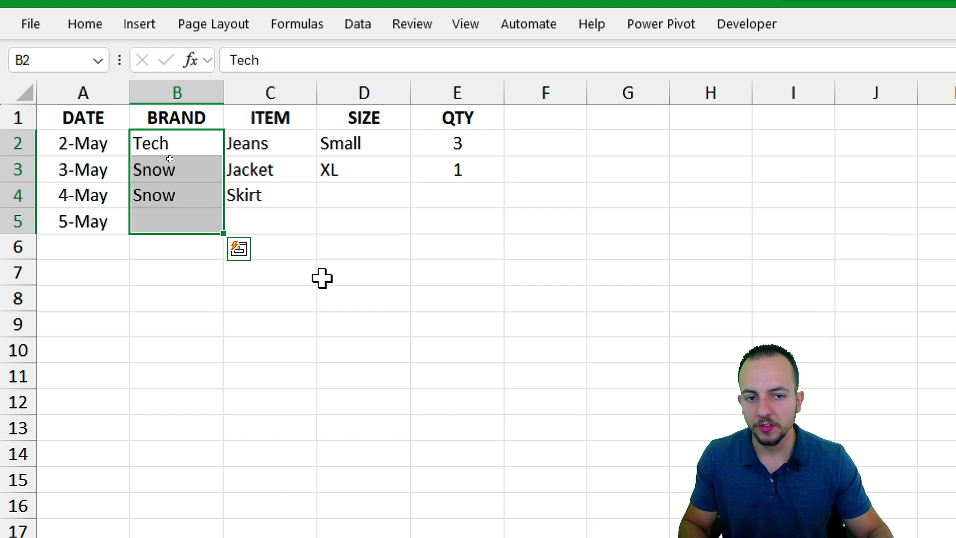
# Step: Create the brand source list in column I with the heading BRANDS in I1, Tech in I2 and Snow in I3
pyautogui.click(341, 82)
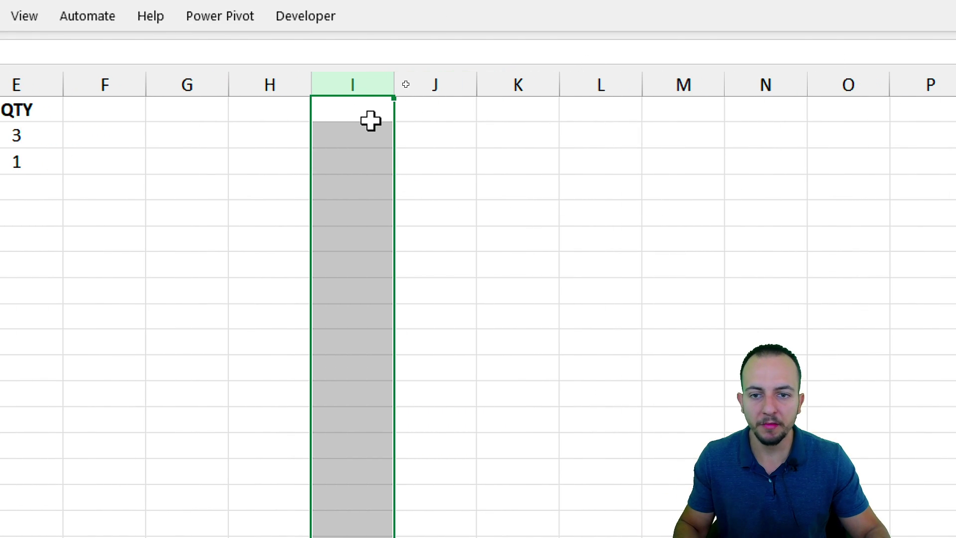
pyautogui.click(339, 112)
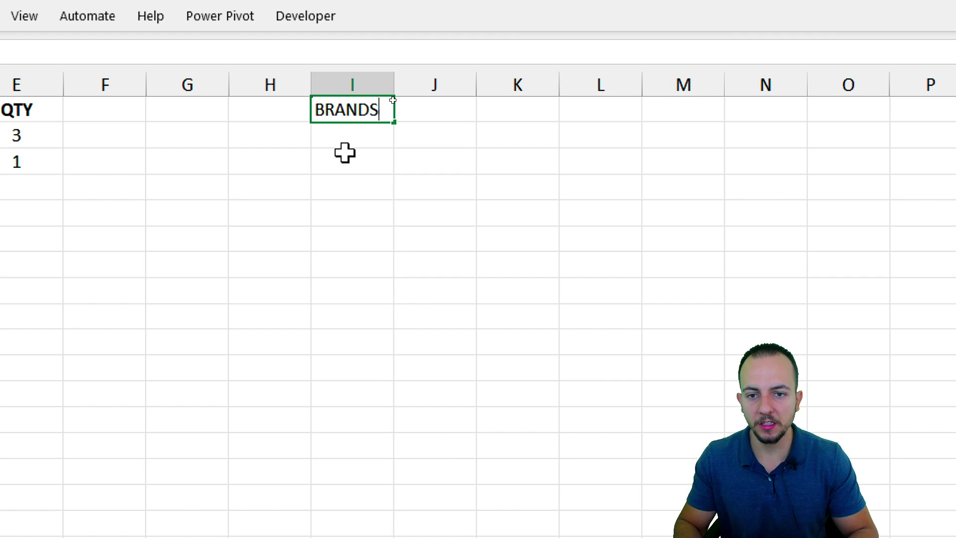
pyautogui.press('Return')
pyautogui.write('Tech')
pyautogui.press('Return')
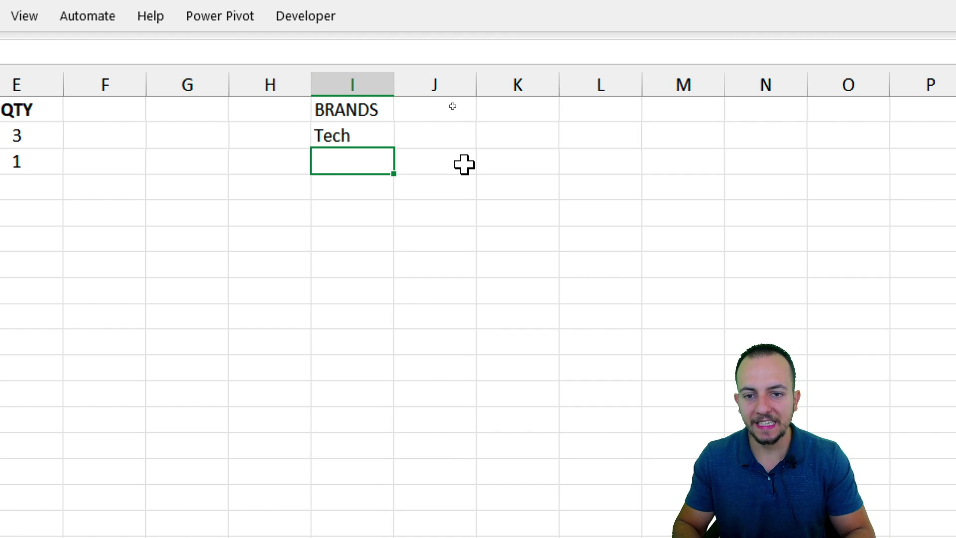
pyautogui.write('Snow')
pyautogui.press('Return')
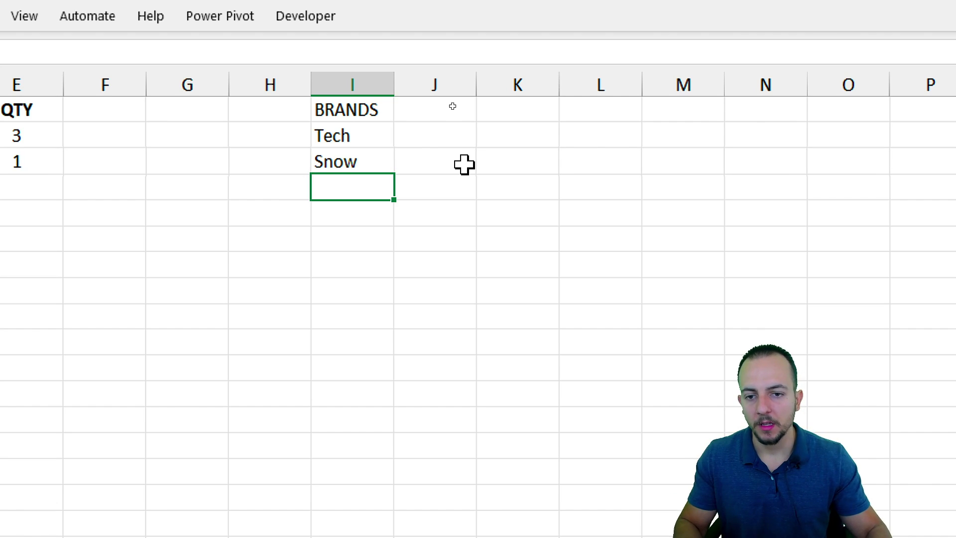
pyautogui.click(182, 135)
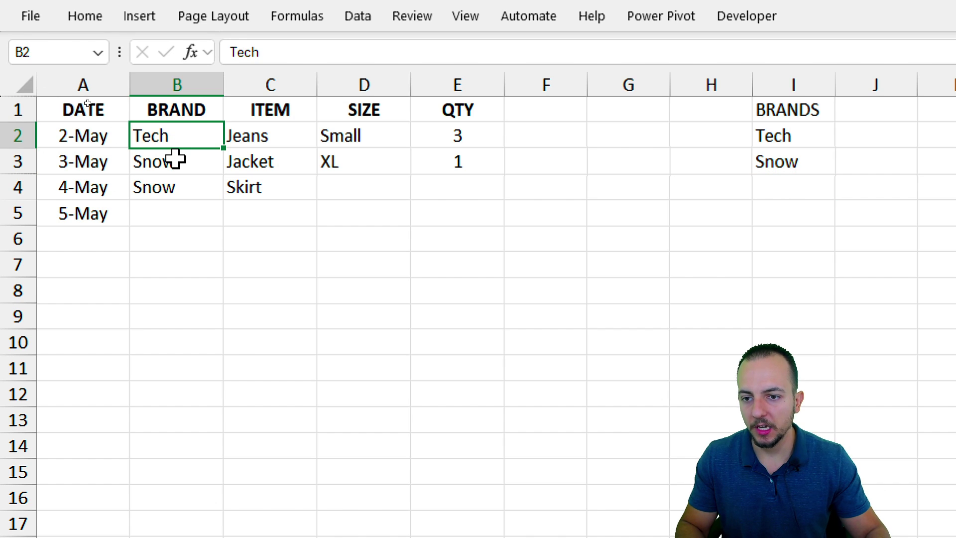
pyautogui.click(175, 159)
pyautogui.click(183, 186)
pyautogui.click(248, 186)
pyautogui.click(238, 219)
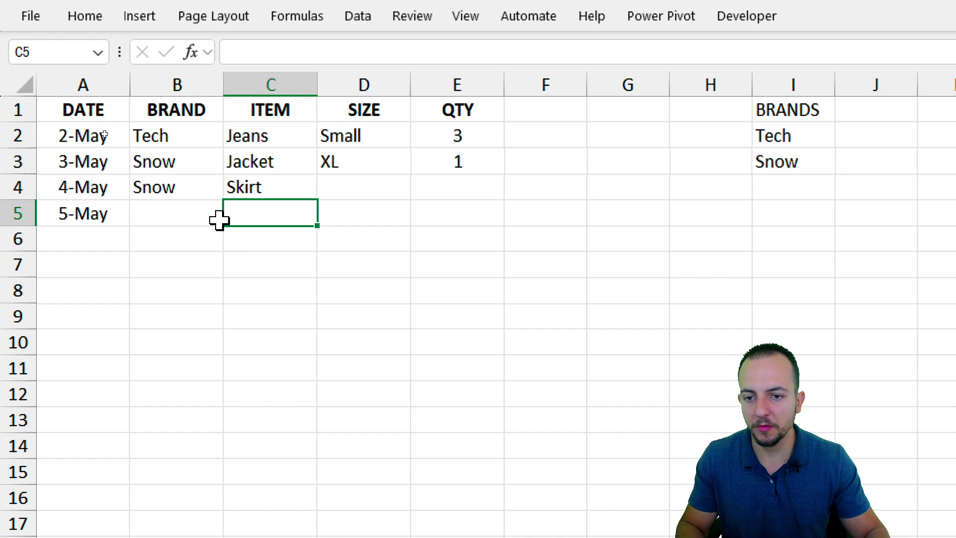
pyautogui.click(205, 219)
# Step: Clear the brand, item, size and quantity entries in B2:E5
pyautogui.click(196, 142)
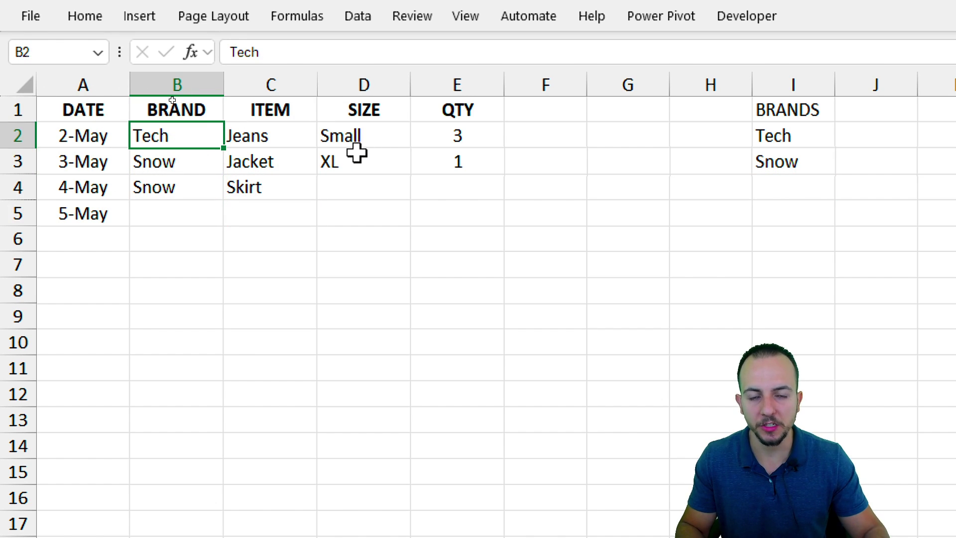
pyautogui.moveTo(182, 133)
pyautogui.mouseDown()
pyautogui.moveTo(285, 156)
pyautogui.moveTo(448, 214)
pyautogui.mouseUp()
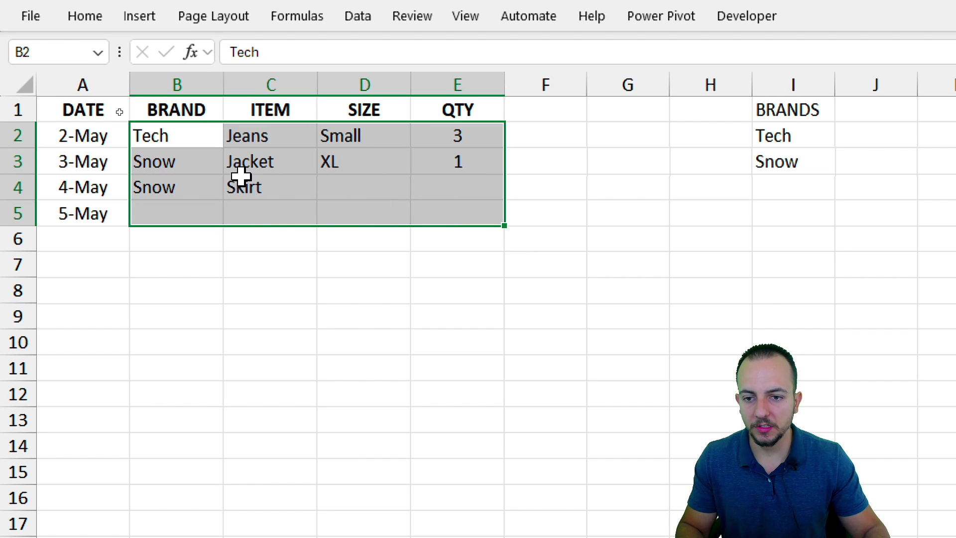
pyautogui.press('Delete')
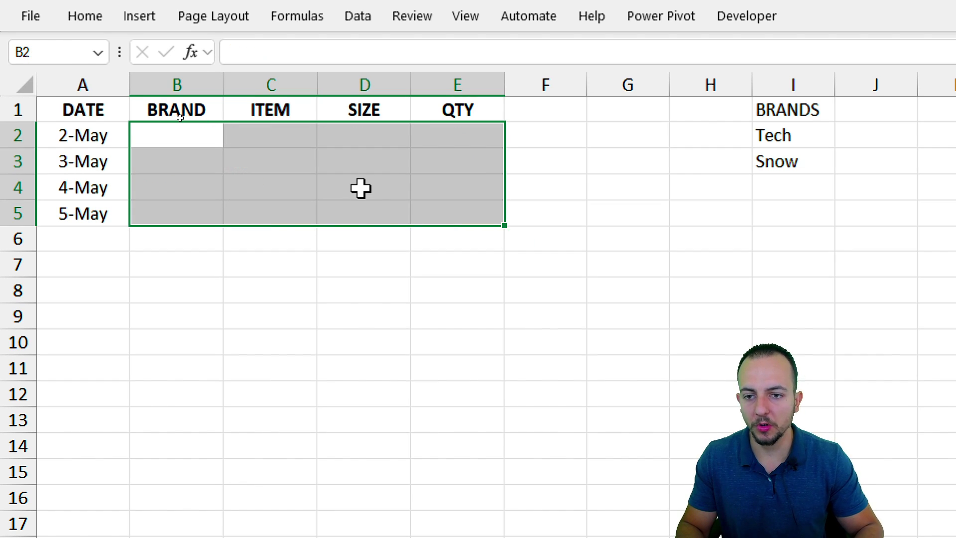
# Step: Add List data validation to the brand cells B2:B5 with =$I$2:$I$3 as the source
pyautogui.moveTo(189, 139); pyautogui.dragTo(194, 219)
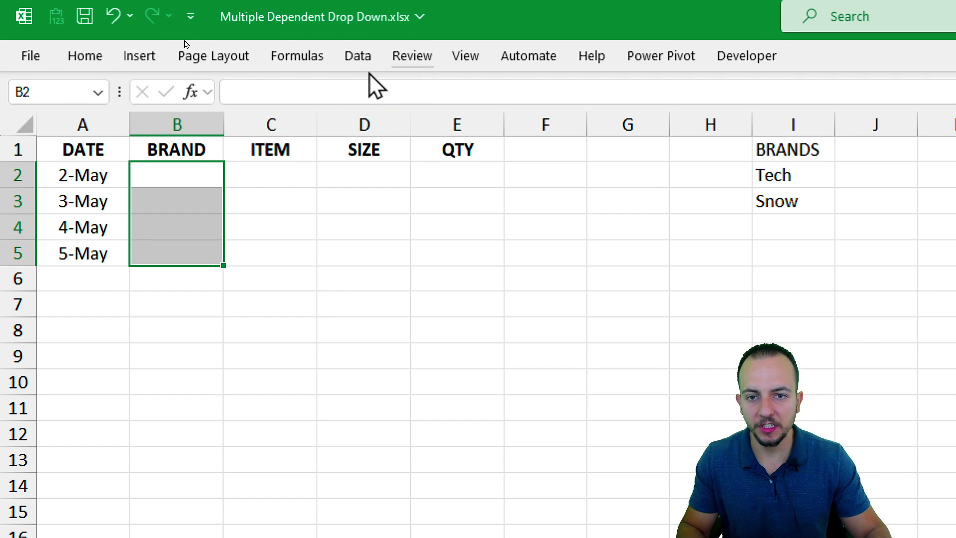
pyautogui.click(358, 17)
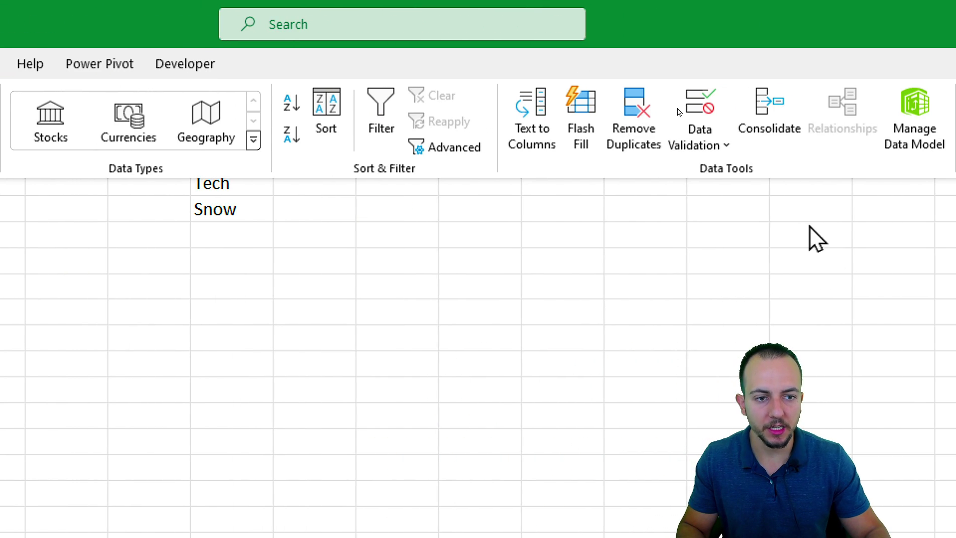
pyautogui.click(707, 122)
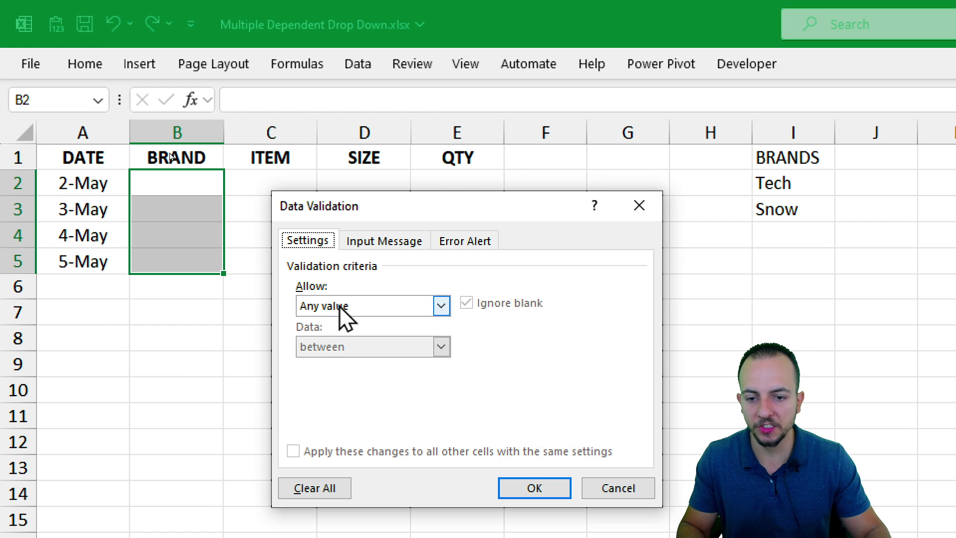
pyautogui.click(349, 306)
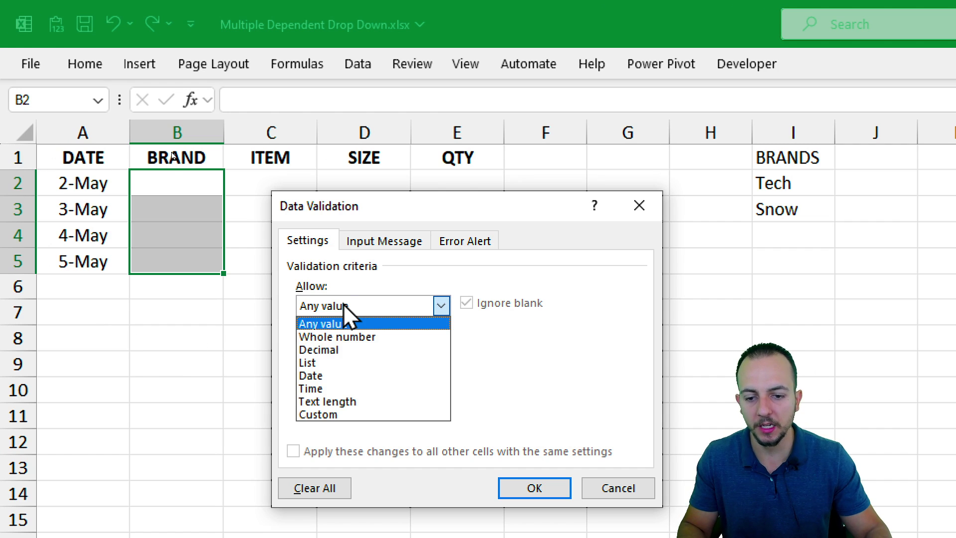
pyautogui.click(354, 363)
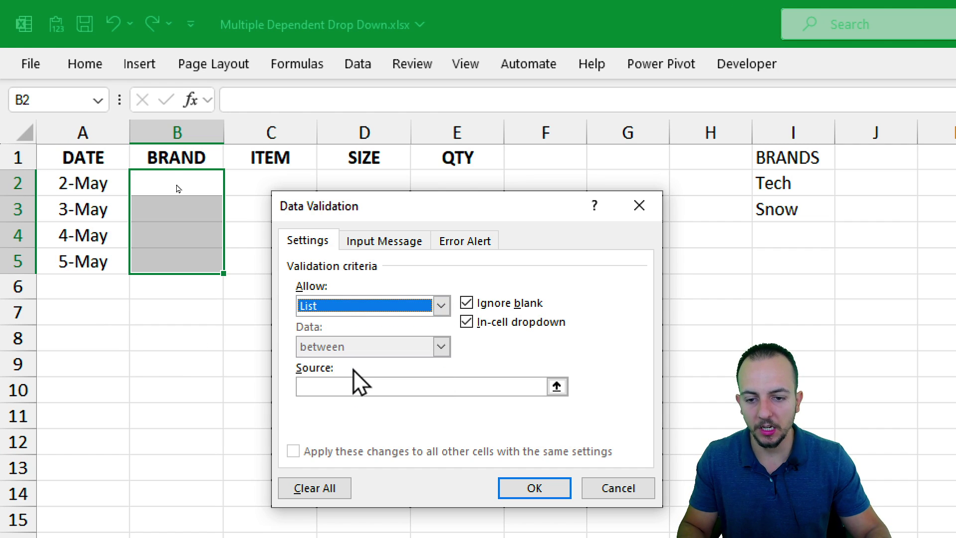
pyautogui.click(556, 386)
pyautogui.moveTo(789, 184); pyautogui.dragTo(792, 199)
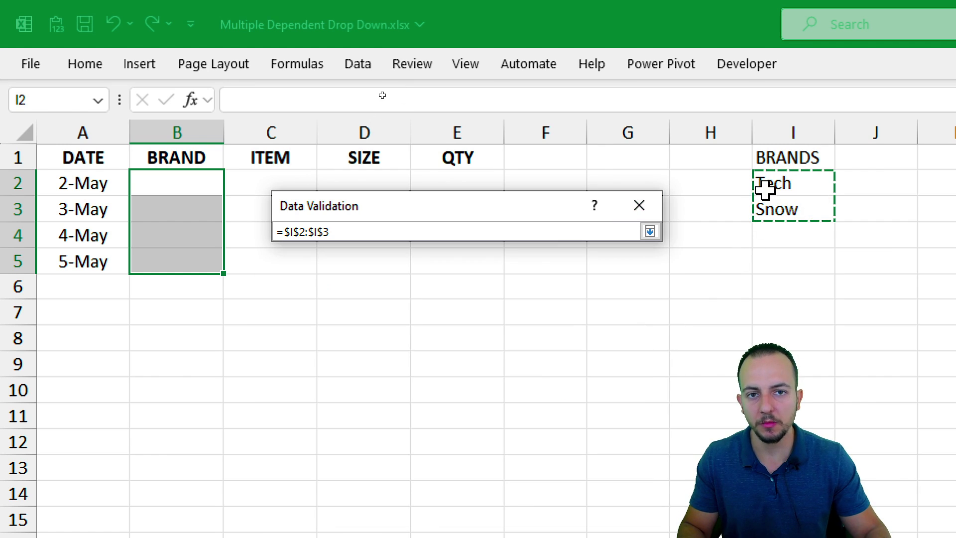
pyautogui.click(649, 232)
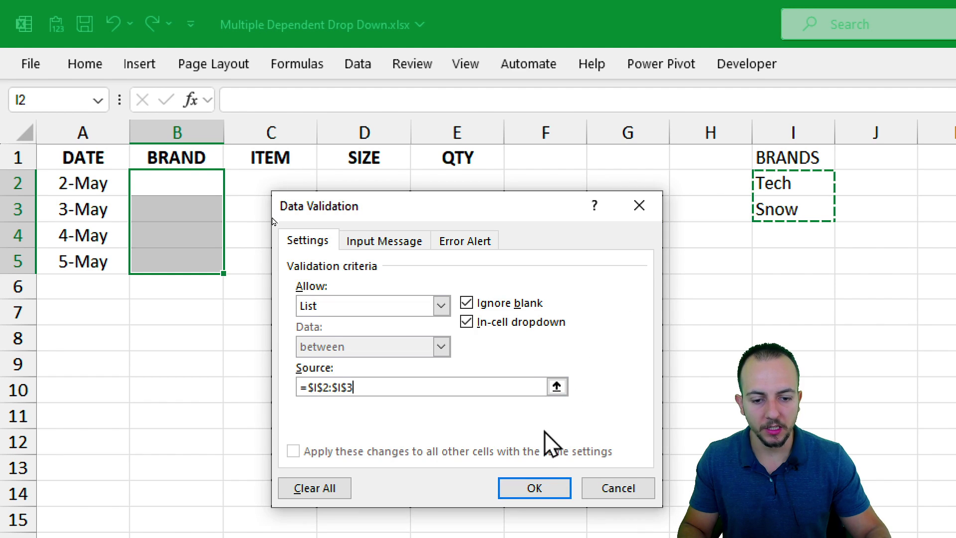
pyautogui.click(534, 489)
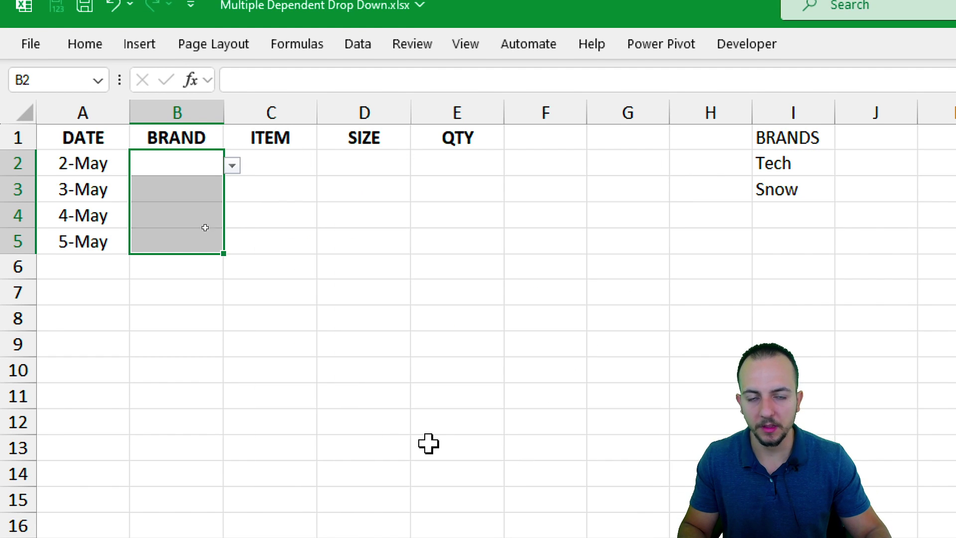
# Step: Choose Tech in B2 and Snow in B3 and B4 from the brand drop-down lists
pyautogui.click(187, 172)
pyautogui.click(232, 165)
pyautogui.click(192, 187)
pyautogui.click(216, 192)
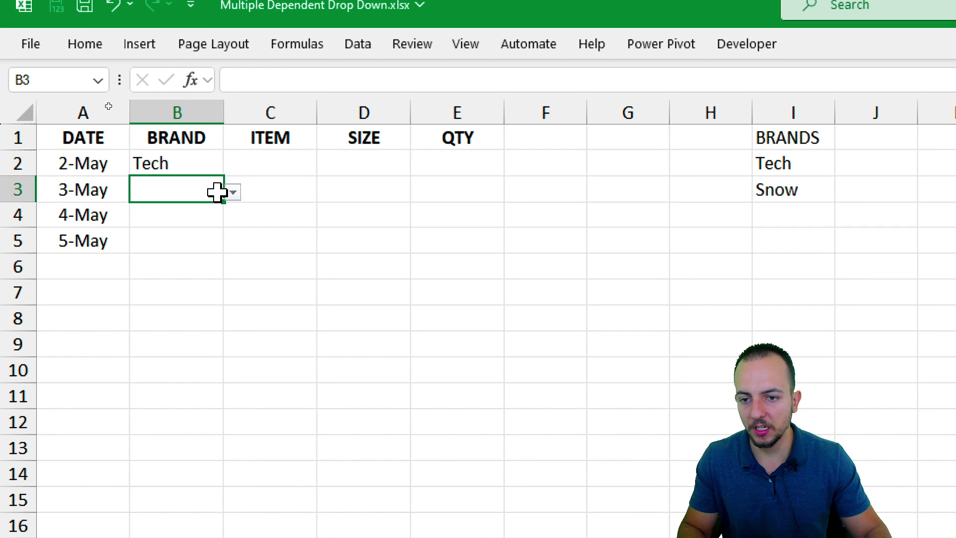
pyautogui.click(233, 192)
pyautogui.click(169, 228)
pyautogui.click(185, 215)
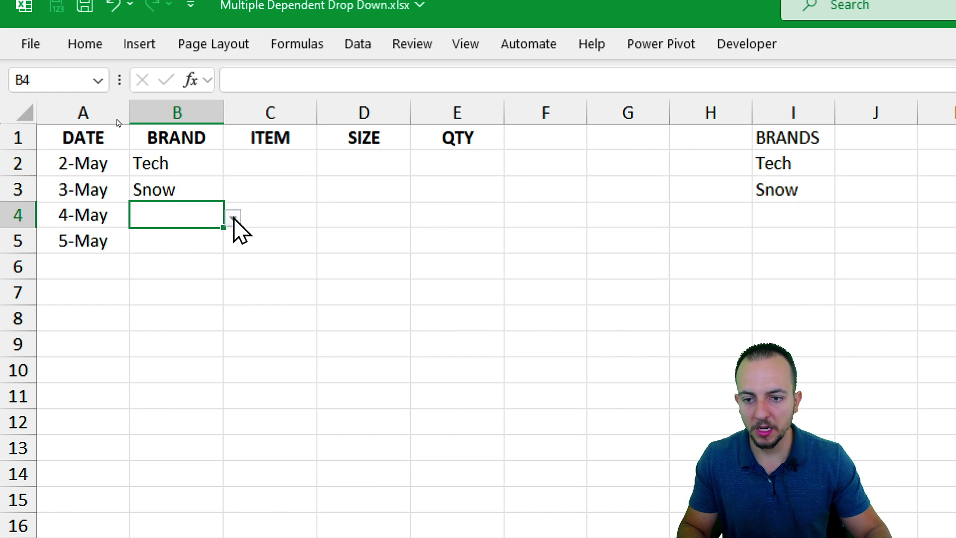
pyautogui.click(233, 217)
pyautogui.click(185, 255)
pyautogui.click(305, 163)
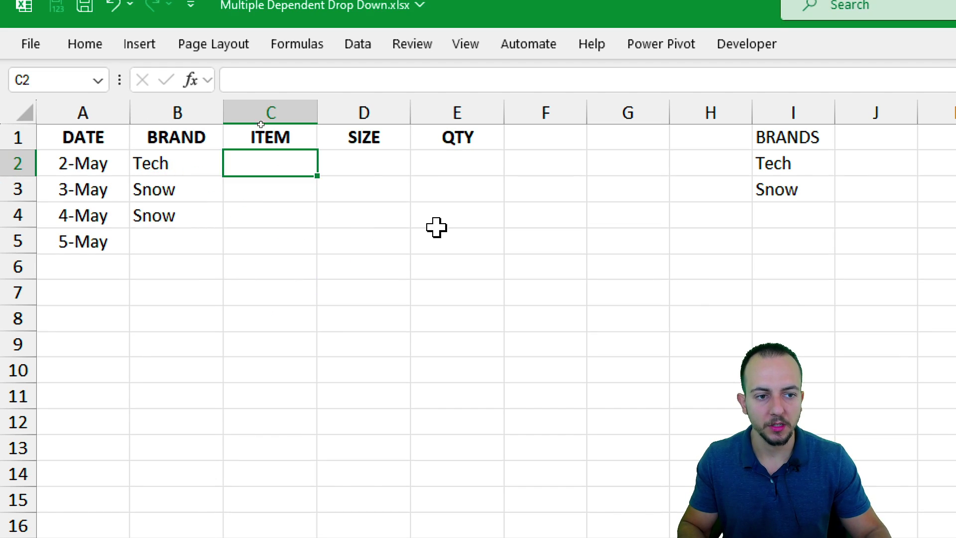
# Step: Create the Tech item list in column K with the heading Tech in K1 and Jacket, Dress and Coat in K2:K4
pyautogui.click(335, 111)
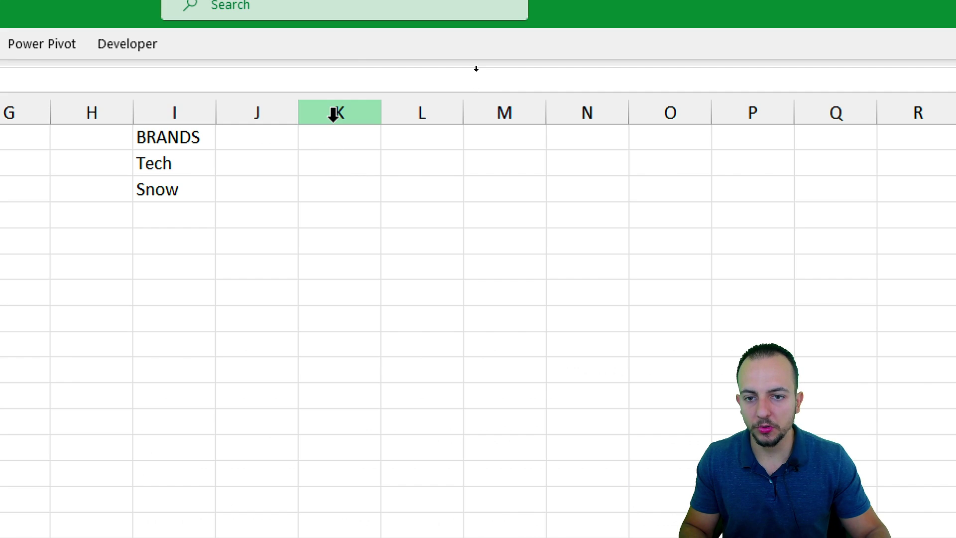
pyautogui.click(333, 135)
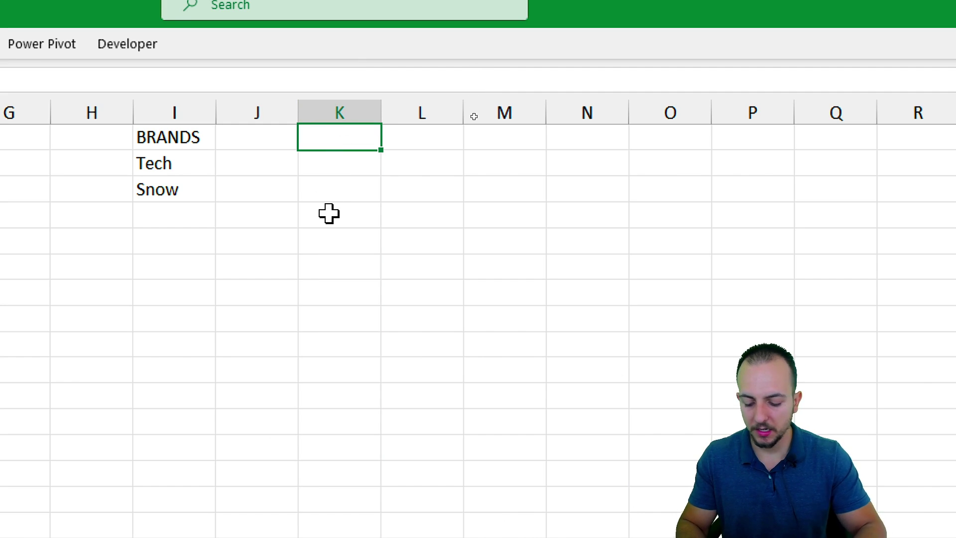
pyautogui.press('Return')
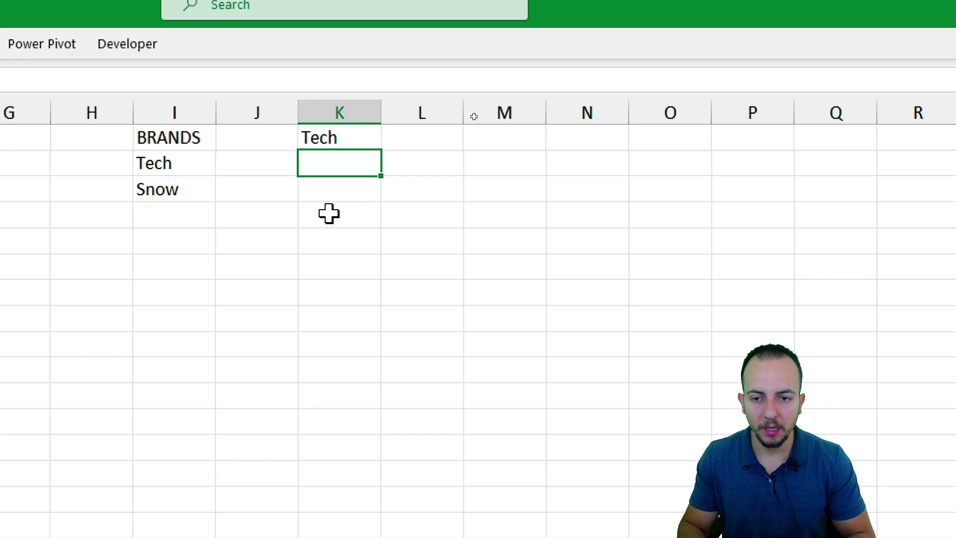
pyautogui.write('Jacket')
pyautogui.press('Return')
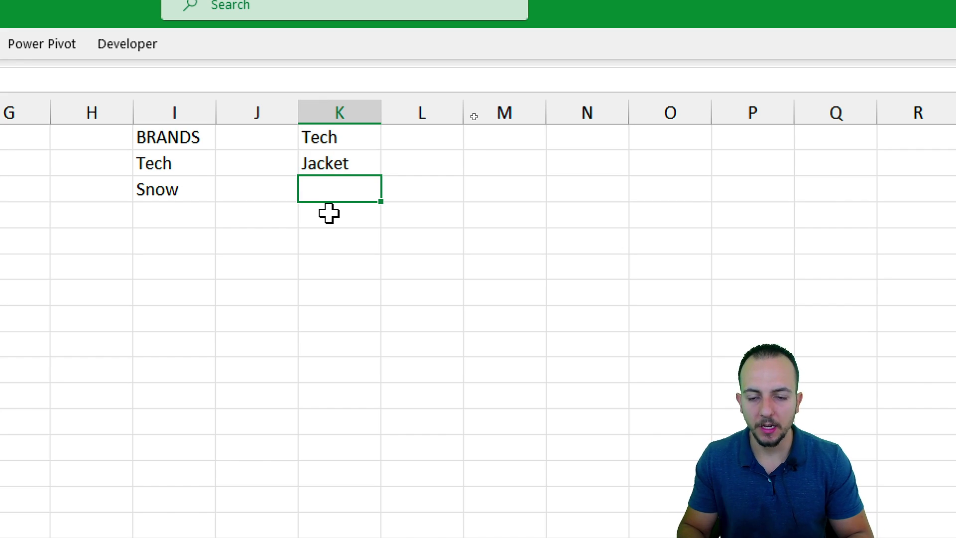
pyautogui.write('Dress')
pyautogui.press('Return')
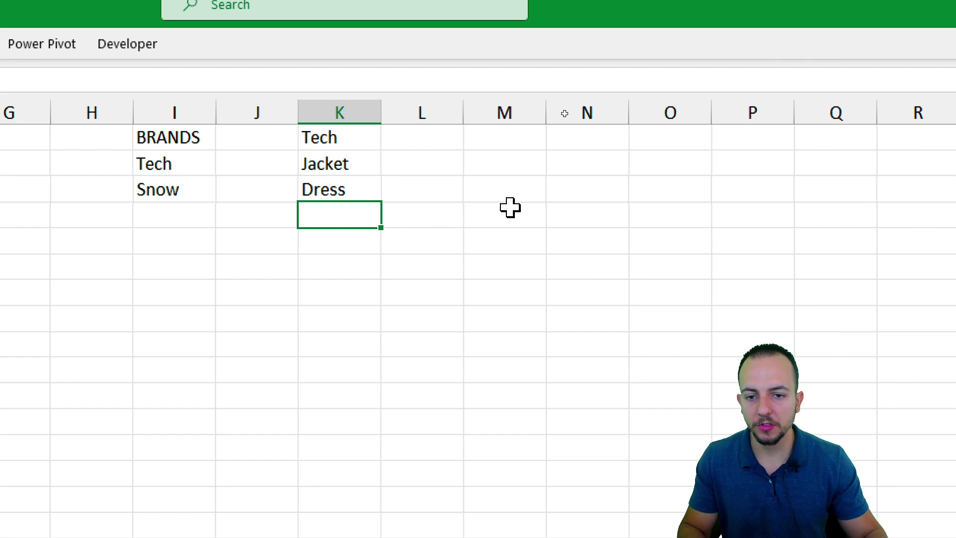
pyautogui.write('Coat')
pyautogui.press('Return')
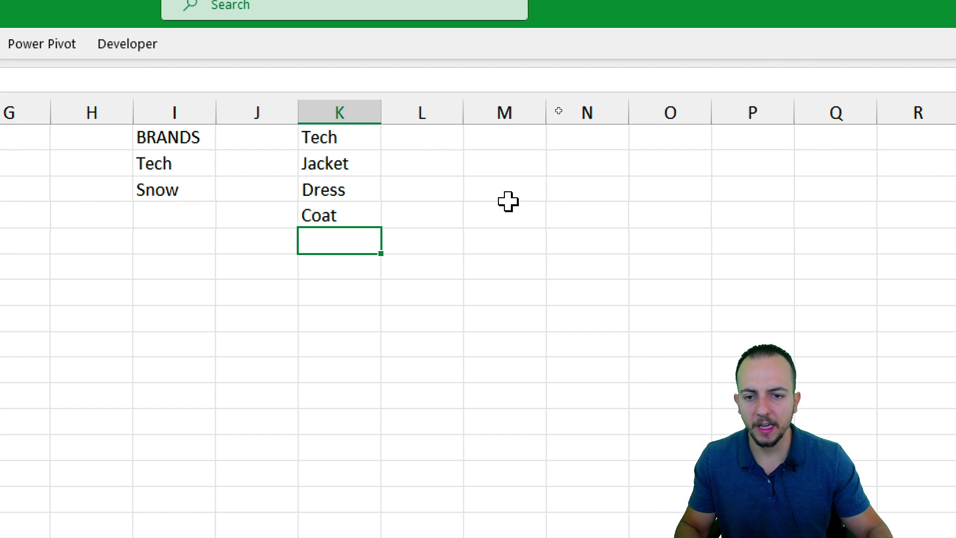
pyautogui.moveTo(367, 156); pyautogui.dragTo(345, 273)
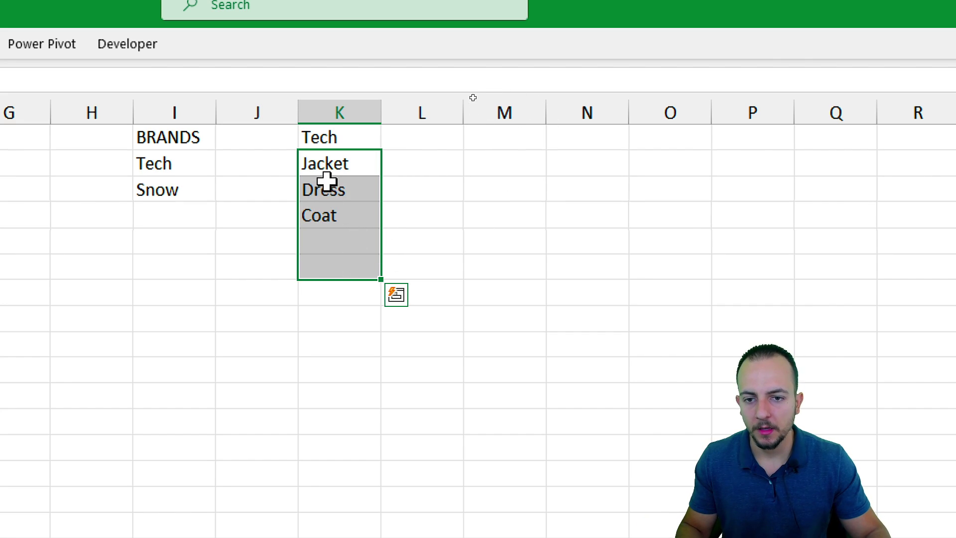
pyautogui.click(169, 165)
pyautogui.moveTo(135, 148); pyautogui.dragTo(182, 179)
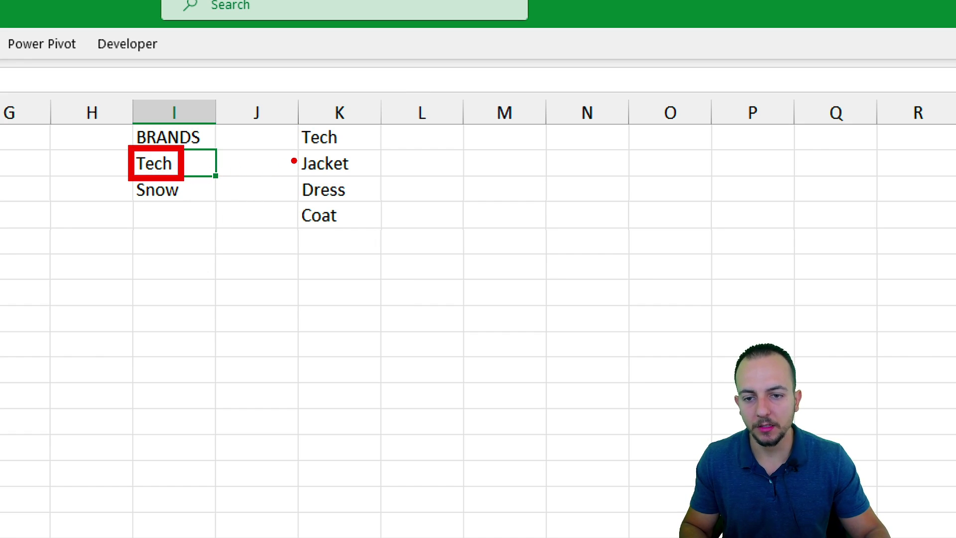
pyautogui.moveTo(294, 160); pyautogui.dragTo(198, 160)
pyautogui.moveTo(291, 195); pyautogui.dragTo(200, 162)
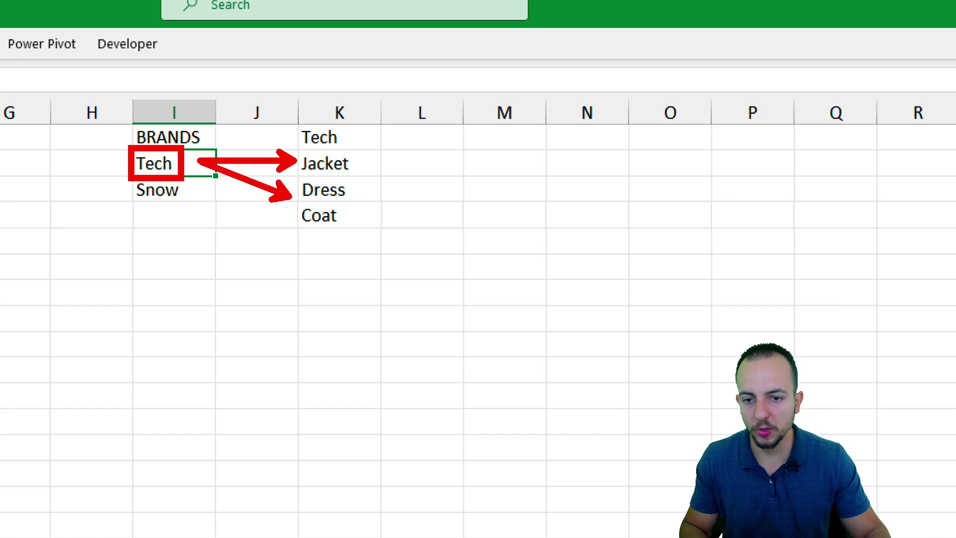
pyautogui.moveTo(284, 224); pyautogui.dragTo(192, 157)
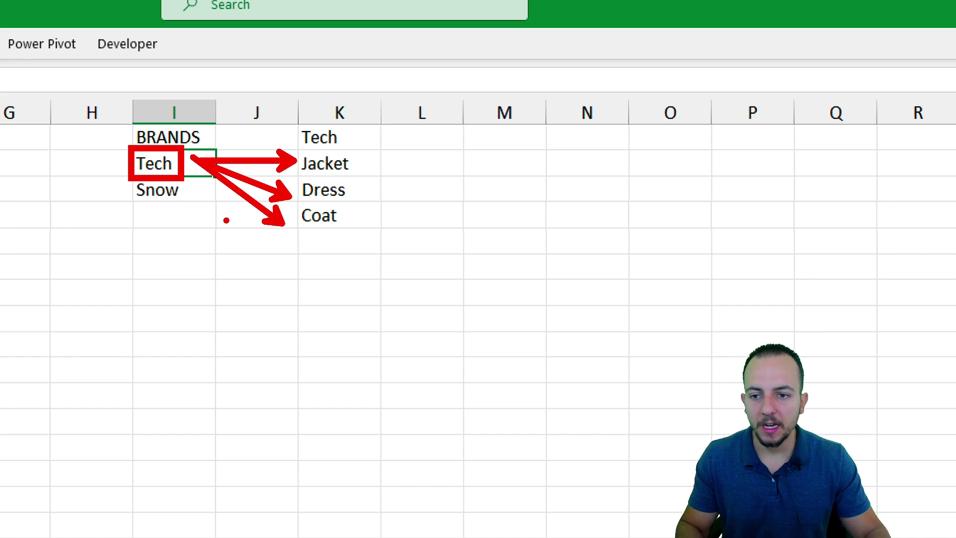
pyautogui.press('Escape')
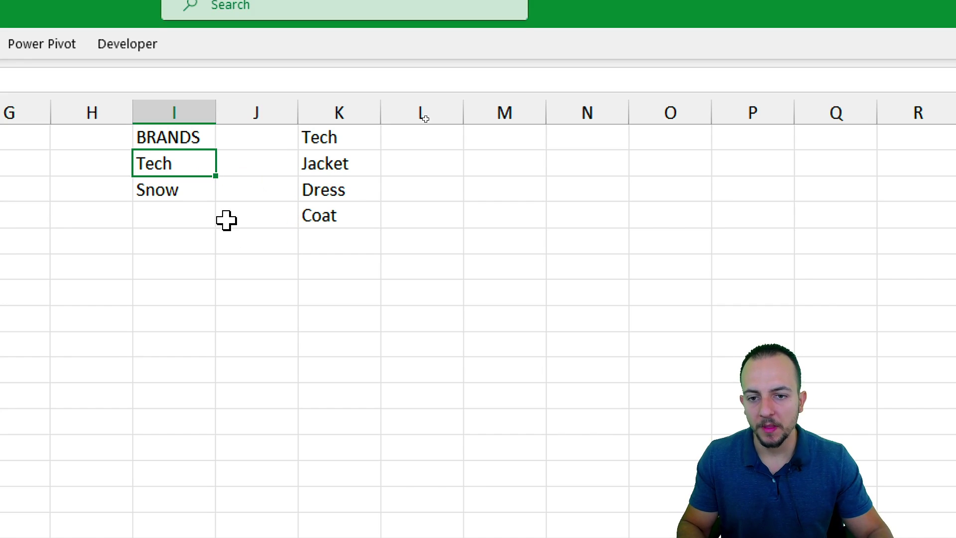
pyautogui.moveTo(346, 164); pyautogui.dragTo(346, 204)
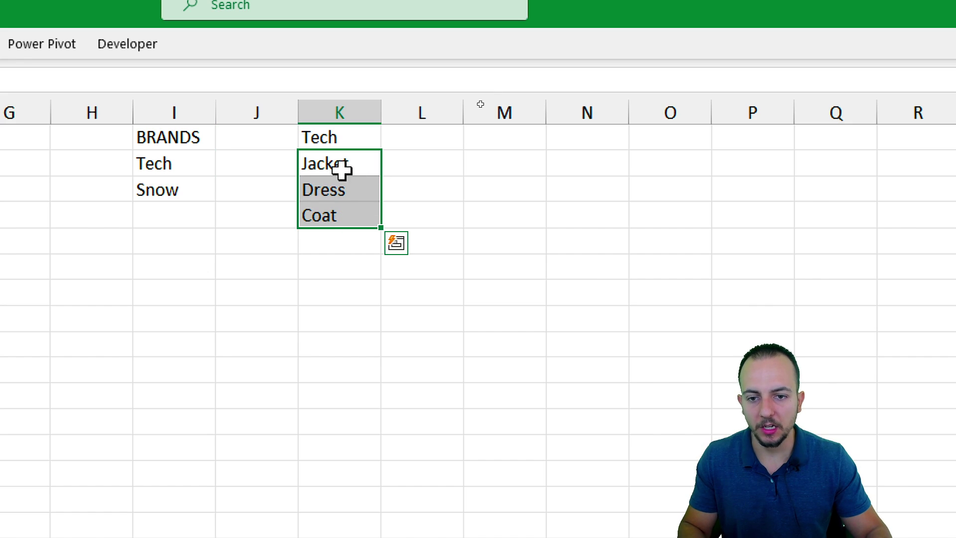
pyautogui.moveTo(288, 118)
pyautogui.mouseDown()
pyautogui.moveTo(361, 149)
pyautogui.moveTo(431, 112)
pyautogui.mouseUp()
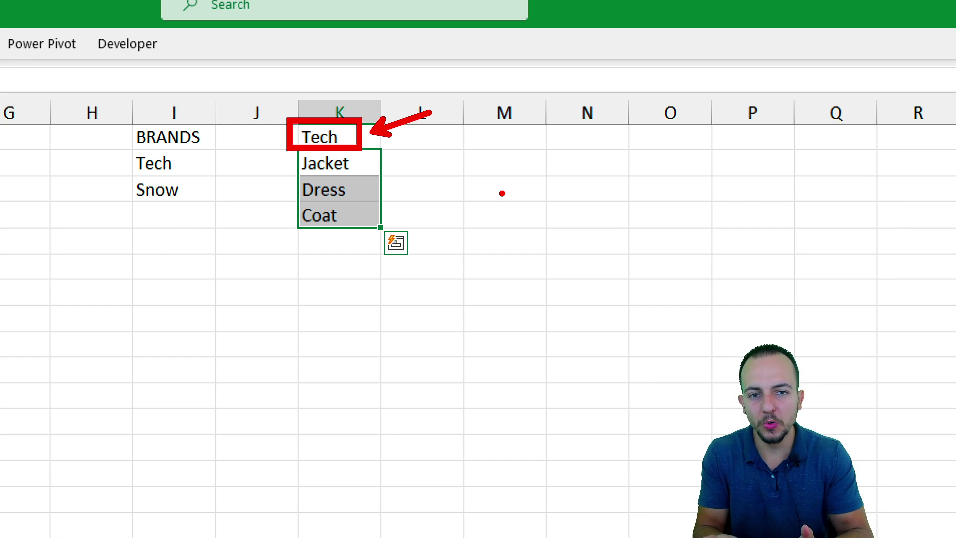
# Step: Name the item range K2:K4 Tech, matching the brand heading in K1
pyautogui.press('Escape')
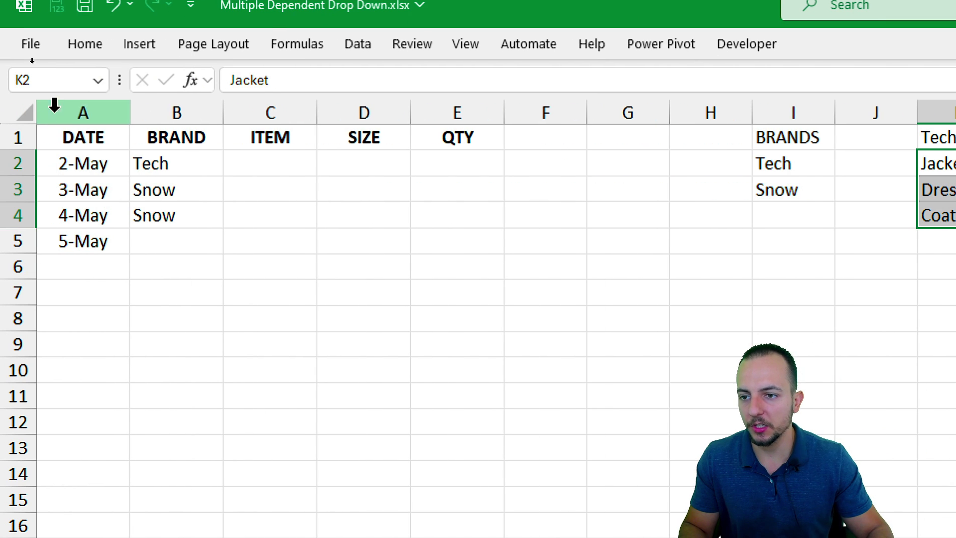
pyautogui.click(60, 81)
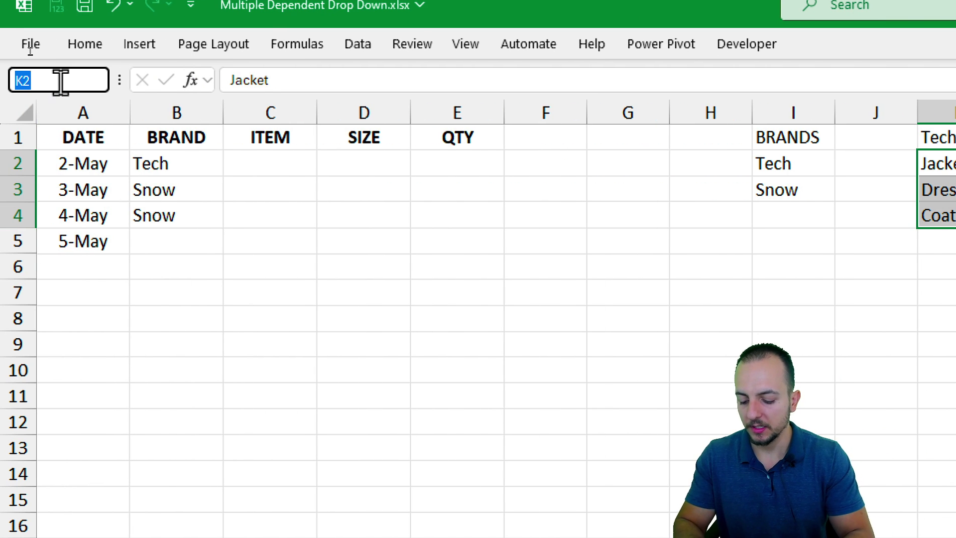
pyautogui.press('Return')
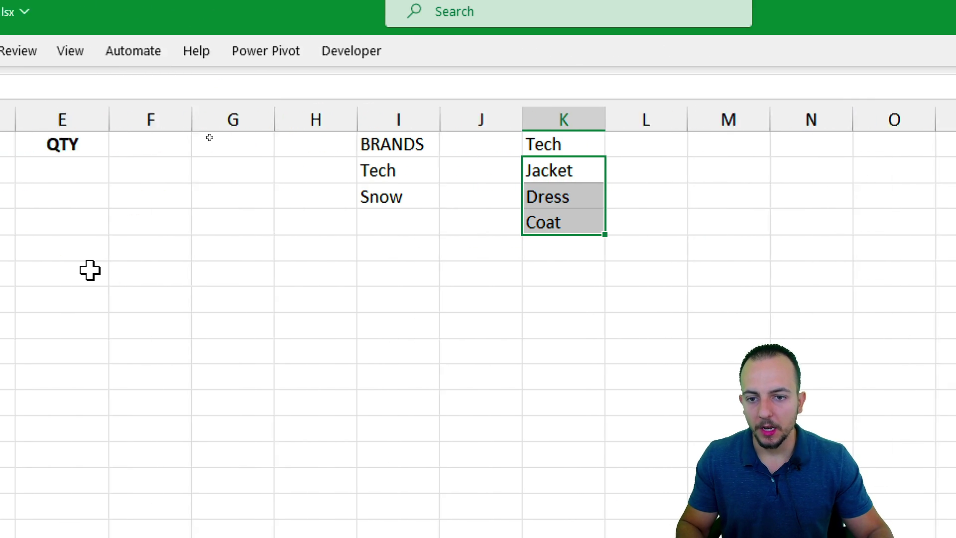
# Step: Add List data validation to the item cells C2:C5 with =indirect(b2) as the source
pyautogui.moveTo(252, 174); pyautogui.dragTo(250, 248)
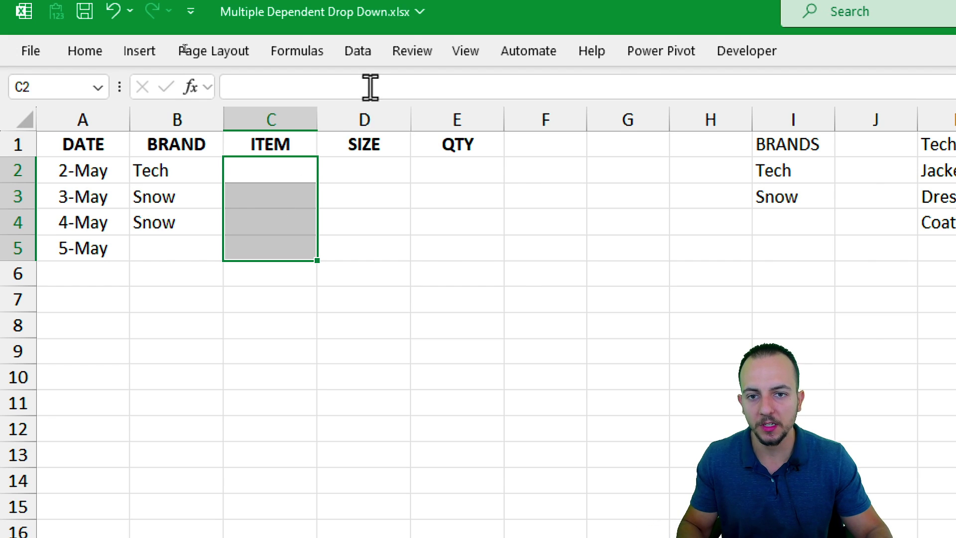
pyautogui.click(362, 52)
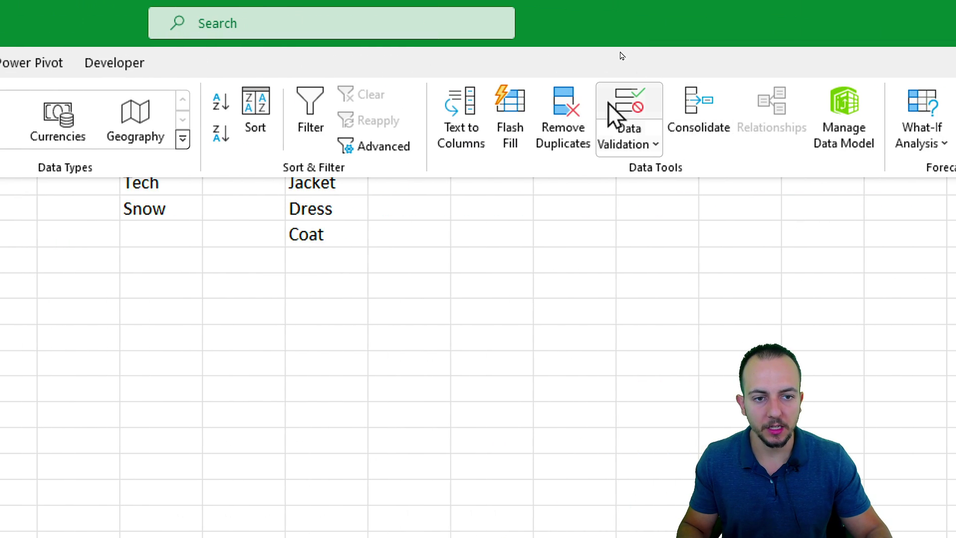
pyautogui.click(653, 107)
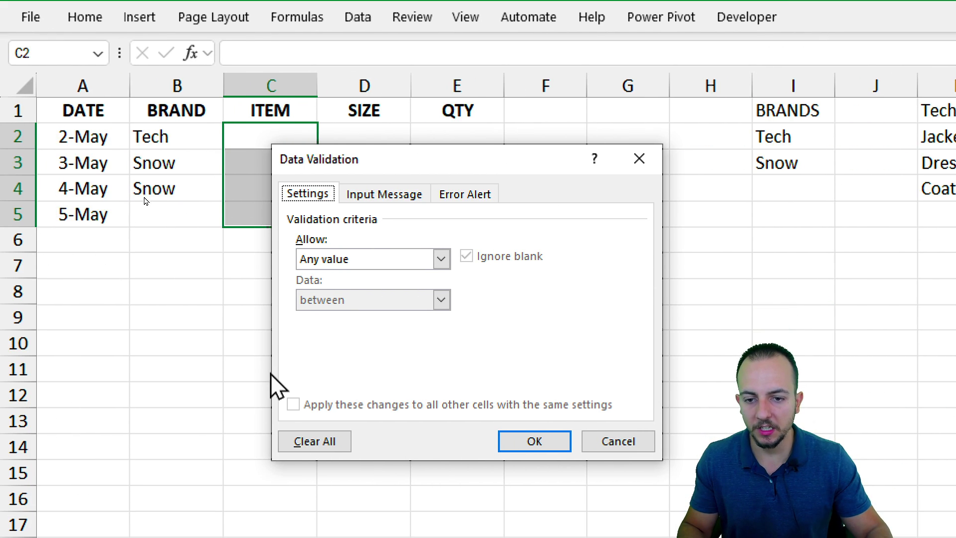
pyautogui.click(364, 305)
pyautogui.click(331, 316)
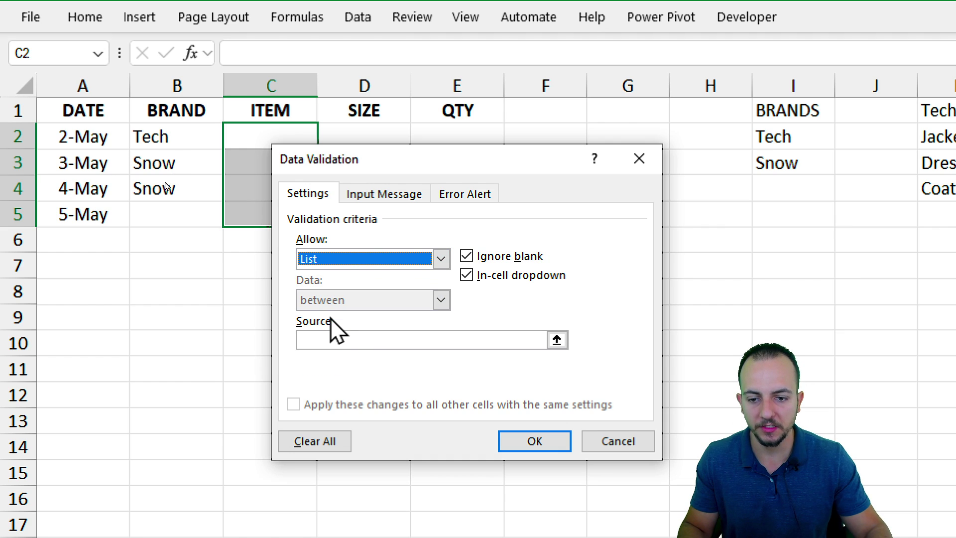
pyautogui.click(343, 340)
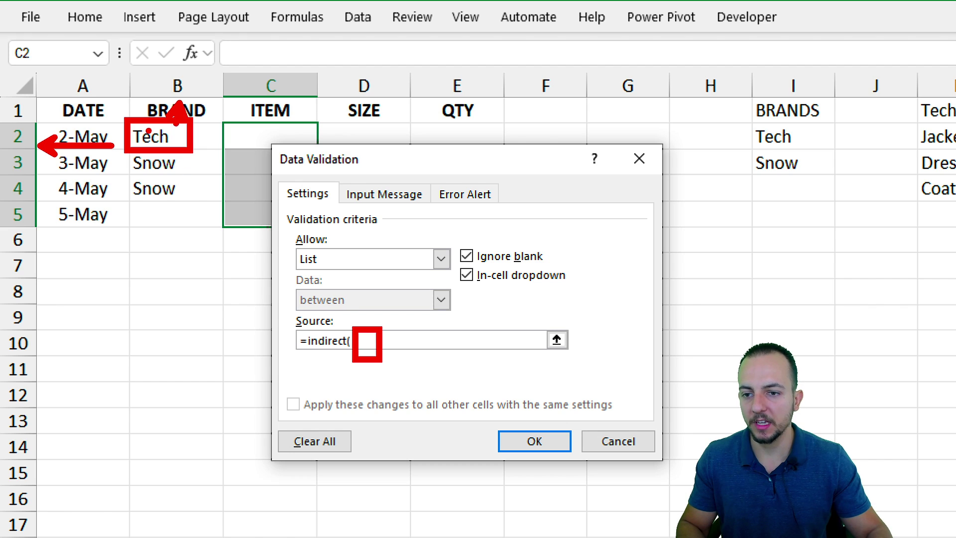
pyautogui.write('b2')
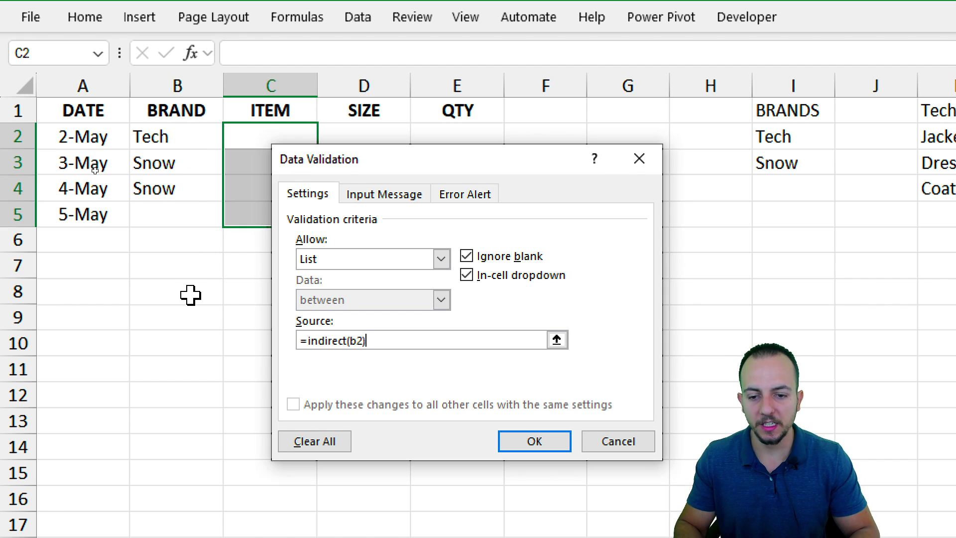
pyautogui.press('Return')
# Step: Test the item drop-down list in C2 by choosing Jacket, Dress and Coat in turn
pyautogui.click(267, 144)
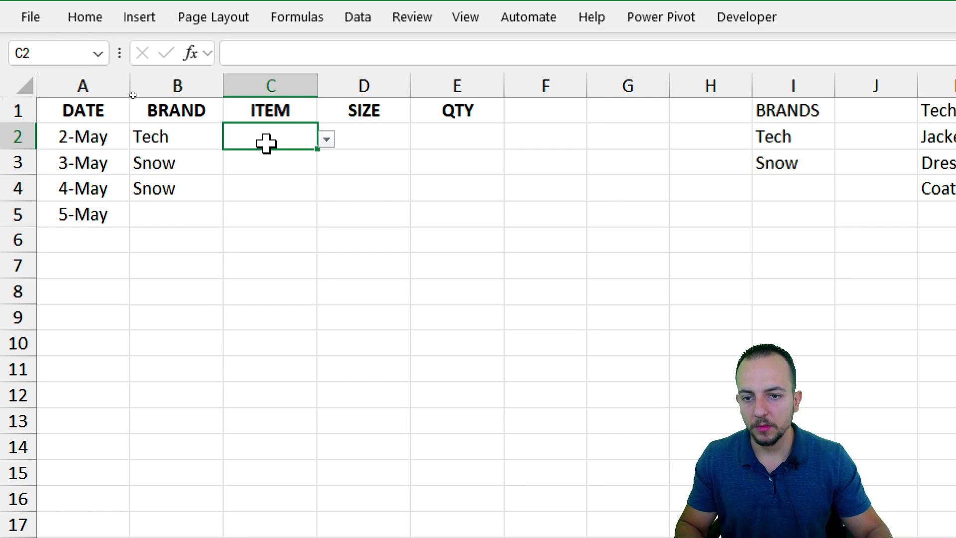
pyautogui.click(327, 139)
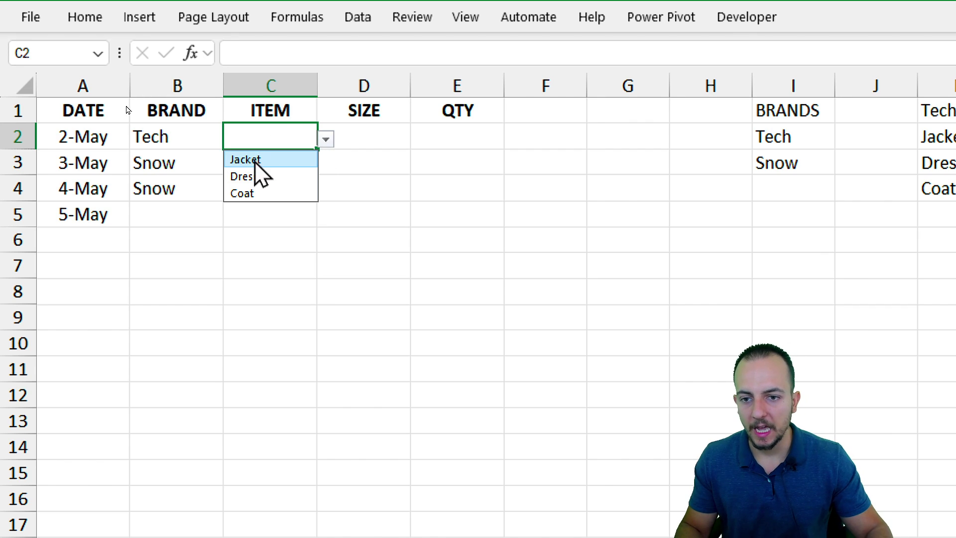
pyautogui.click(305, 157)
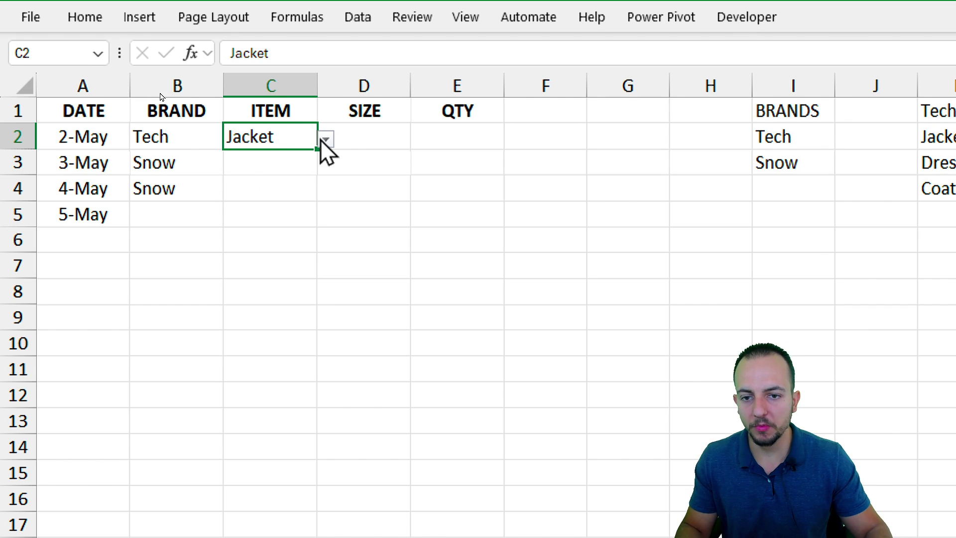
pyautogui.click(326, 141)
pyautogui.click(269, 175)
pyautogui.click(192, 143)
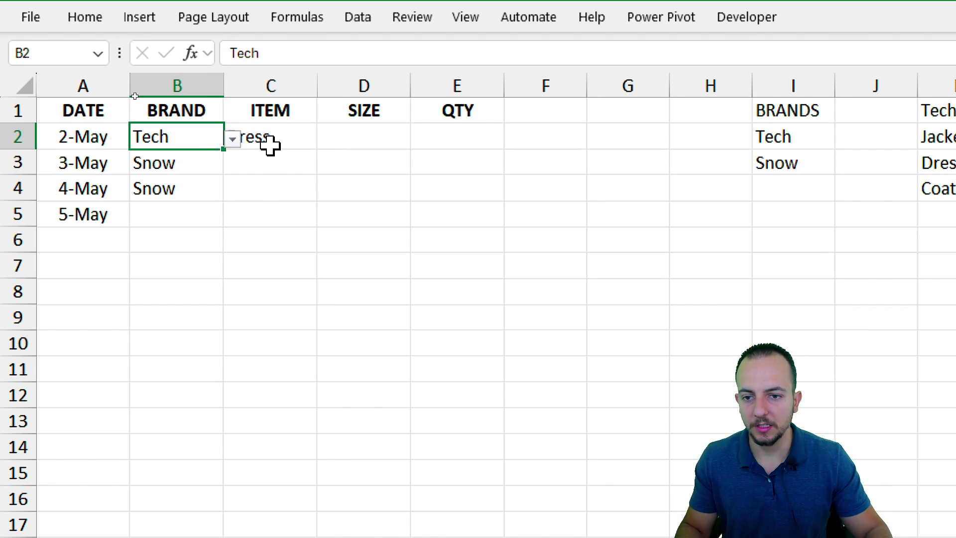
pyautogui.click(271, 145)
pyautogui.click(326, 140)
pyautogui.click(249, 193)
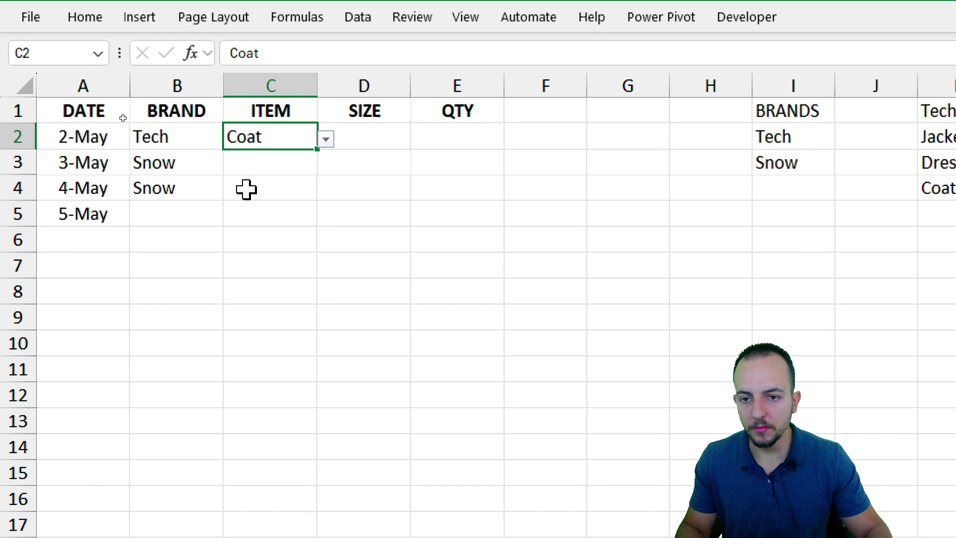
# Step: Switch the brand in B2 to Snow to test the item list in C2, and set the brand back to Tech
pyautogui.click(190, 140)
pyautogui.click(232, 139)
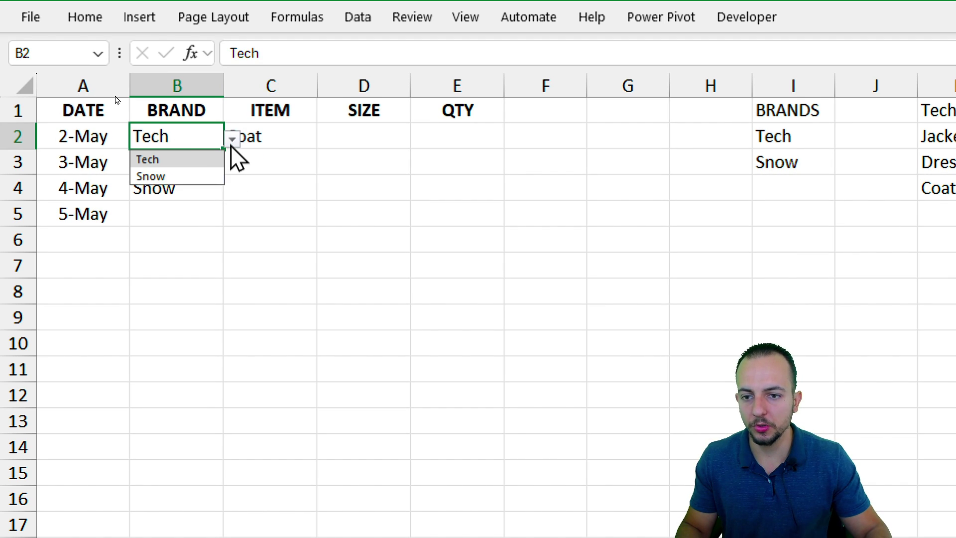
pyautogui.click(144, 171)
pyautogui.click(271, 136)
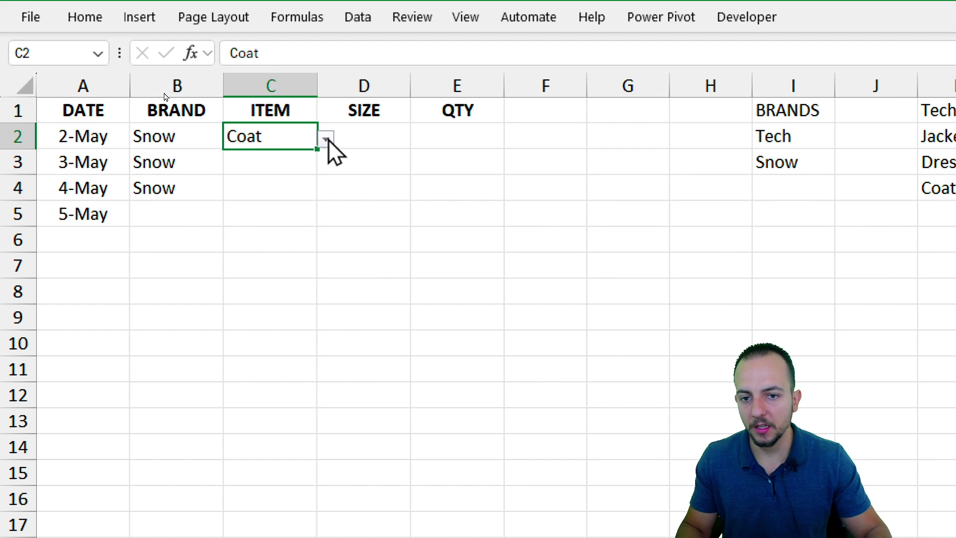
pyautogui.click(177, 137)
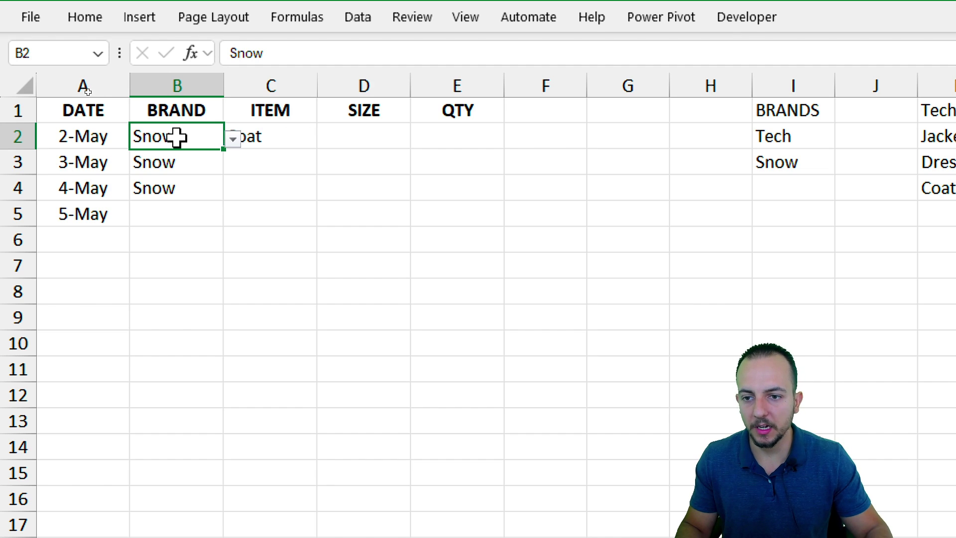
pyautogui.click(232, 139)
pyautogui.click(159, 160)
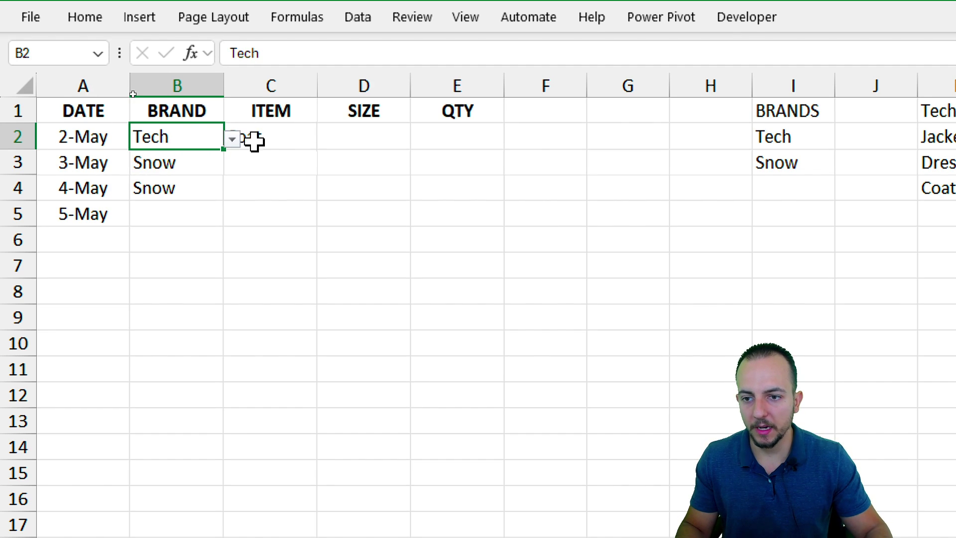
# Step: Choose Dress from the item drop-down list in C2
pyautogui.click(271, 137)
pyautogui.click(326, 139)
pyautogui.click(278, 175)
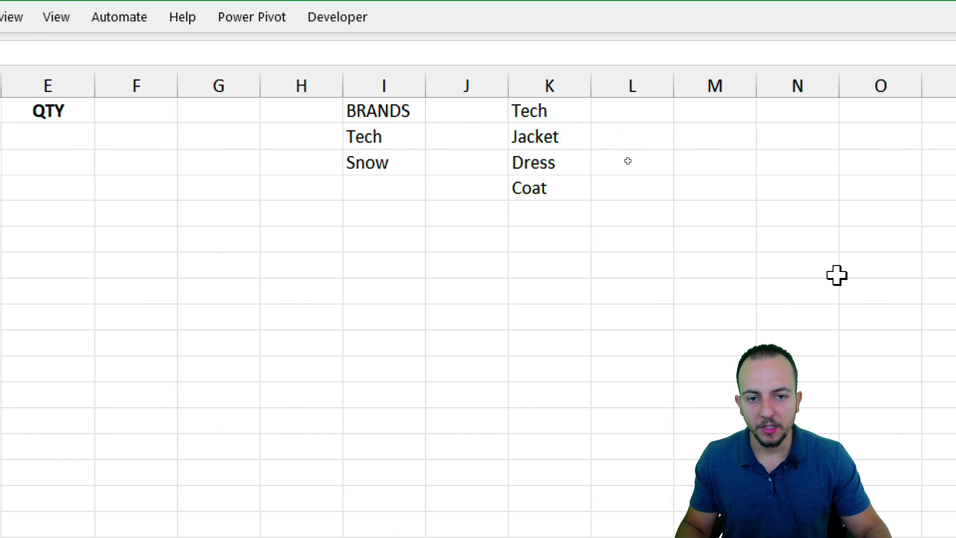
pyautogui.moveTo(346, 137); pyautogui.dragTo(341, 194)
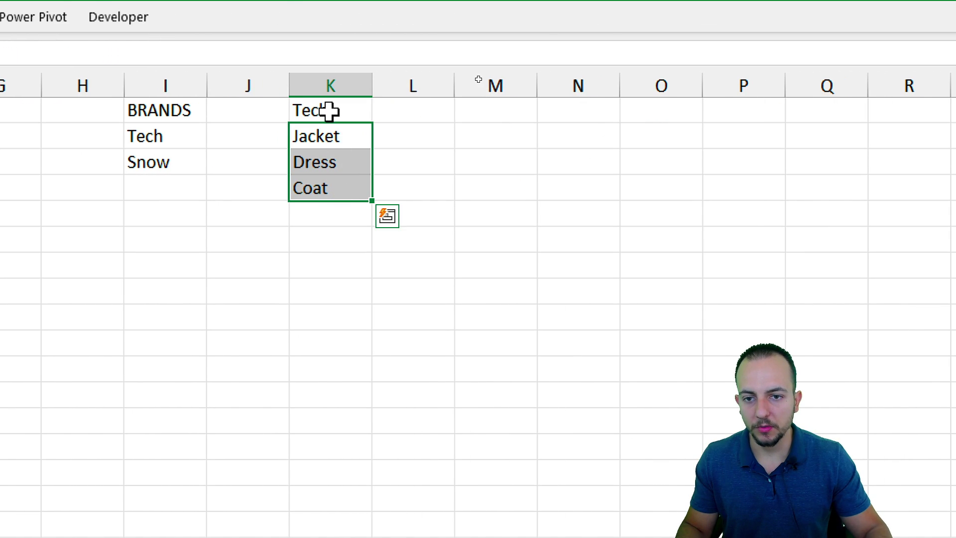
pyautogui.moveTo(329, 109); pyautogui.dragTo(337, 179)
pyautogui.click(422, 83)
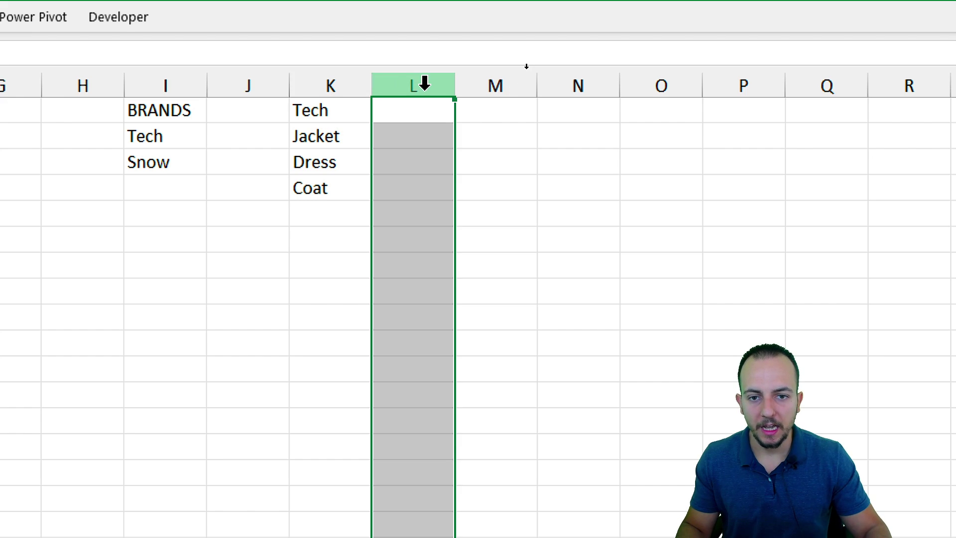
pyautogui.click(323, 86)
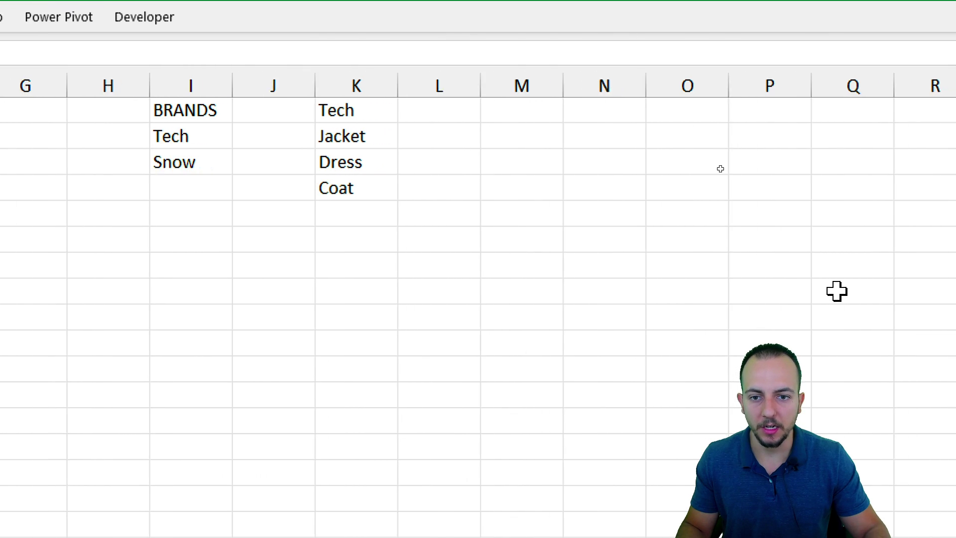
# Step: Enter the item headings Jacket, Dress and Coat in L1:N1 and the jacket sizes Small, Medium, Large and Extra Large in L2:L5
pyautogui.click(406, 112)
pyautogui.write('Jacke')
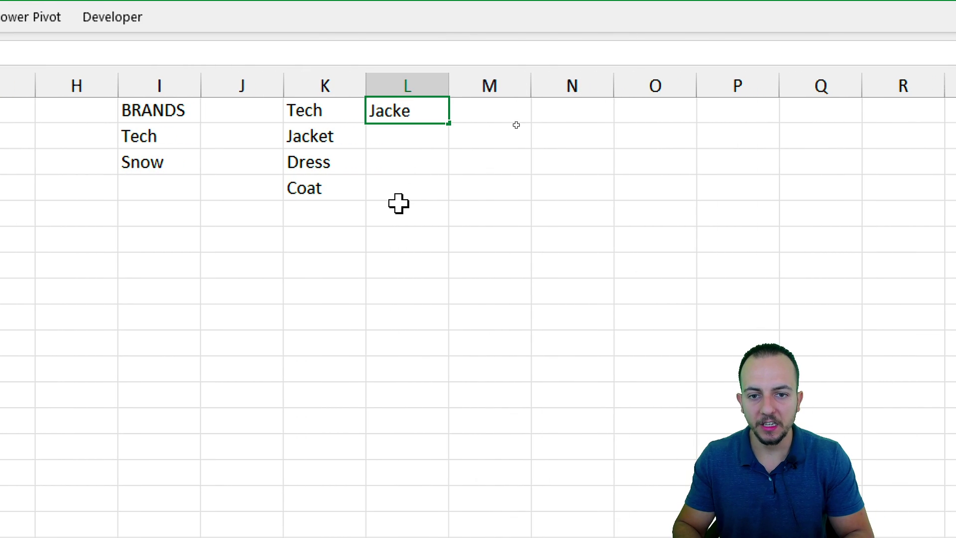
pyautogui.write('t')
pyautogui.press('Tab')
pyautogui.write('Dress')
pyautogui.press('Tab')
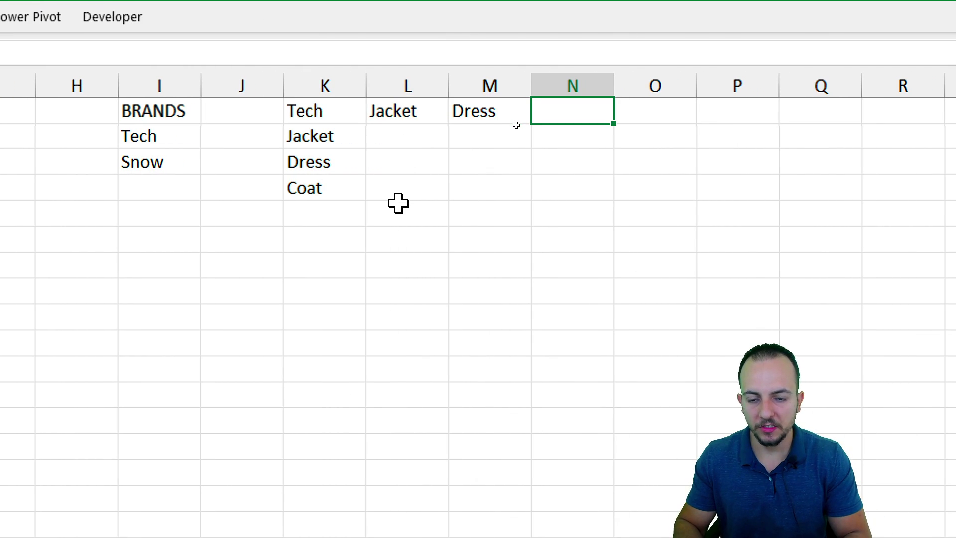
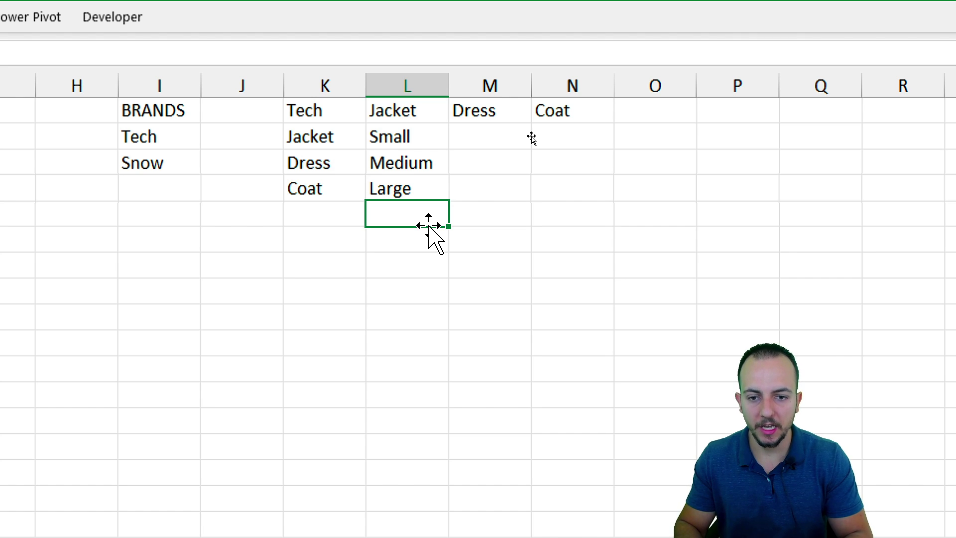
pyautogui.write('Extra Large')
pyautogui.press('Return')
# Step: List the dress sizes 26, 28, 30, 32, 34, 36, 38 and 40 in M2:M9
pyautogui.click(516, 137)
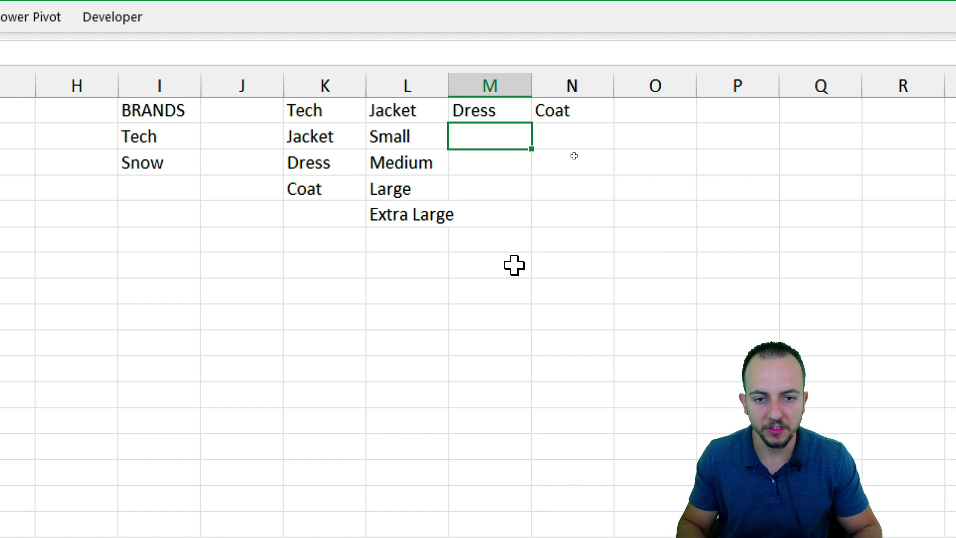
pyautogui.press('Return')
pyautogui.write('28')
pyautogui.press('Return')
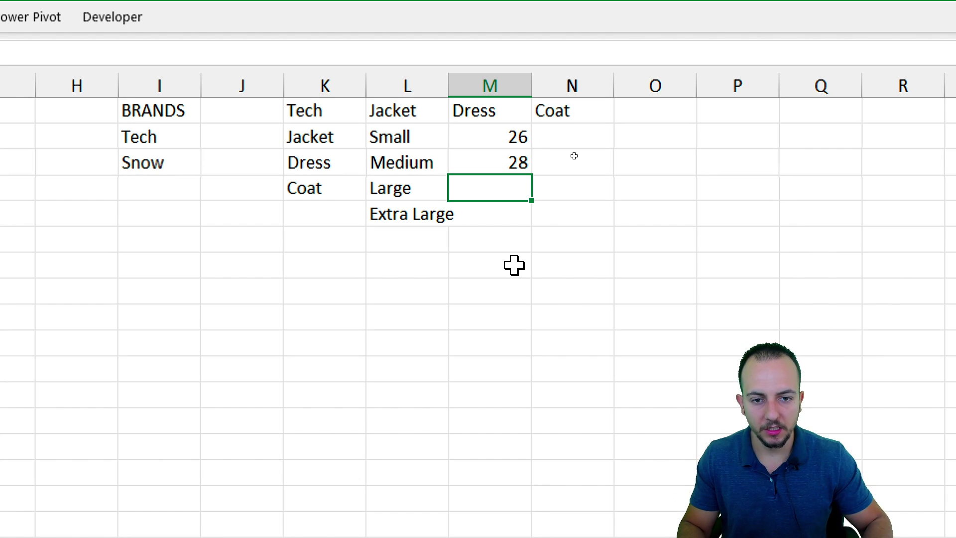
pyautogui.write('30 32 34 ')
pyautogui.write('36')
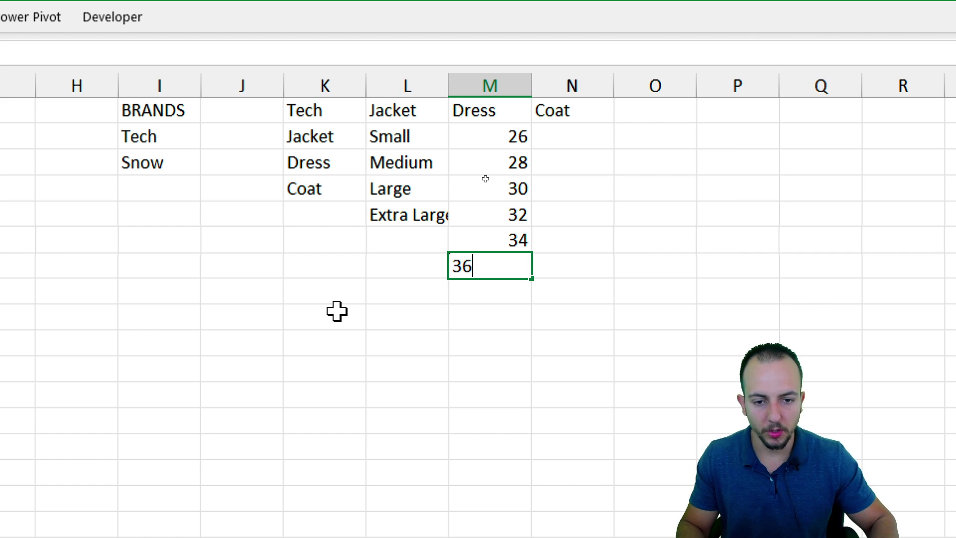
pyautogui.press('Return')
pyautogui.write('38')
pyautogui.press('Return')
pyautogui.write('40')
pyautogui.press('Return')
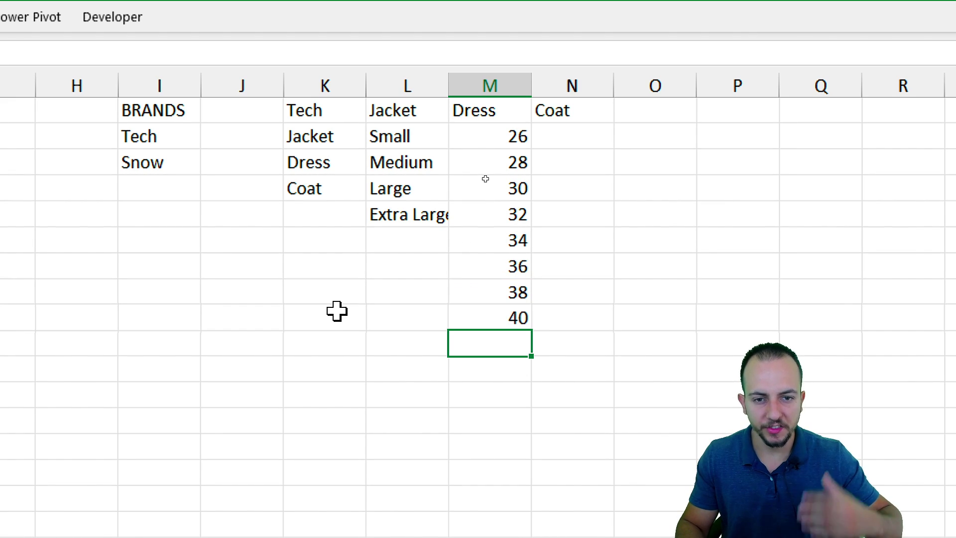
# Step: List the coat sizes Medium and Large in N2:N3
pyautogui.click(535, 142)
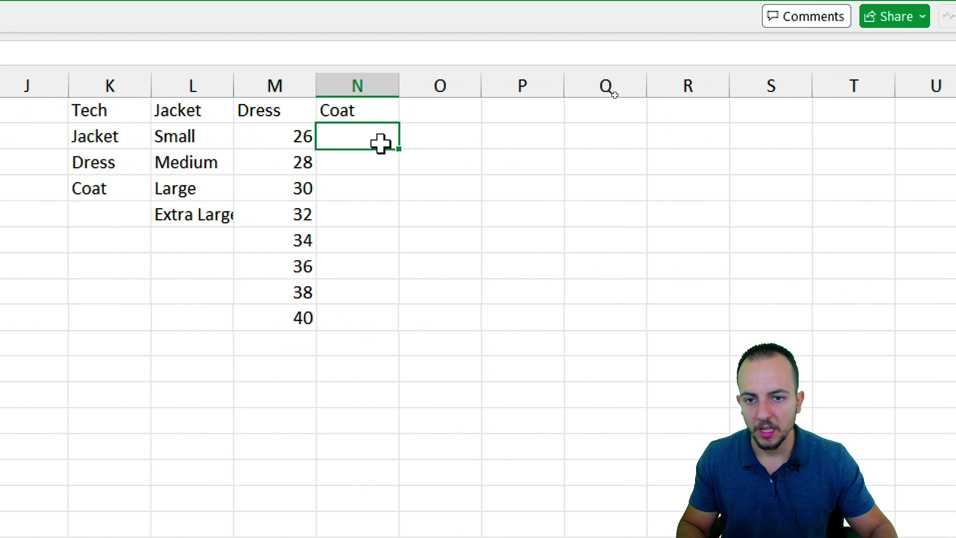
pyautogui.write('Medium')
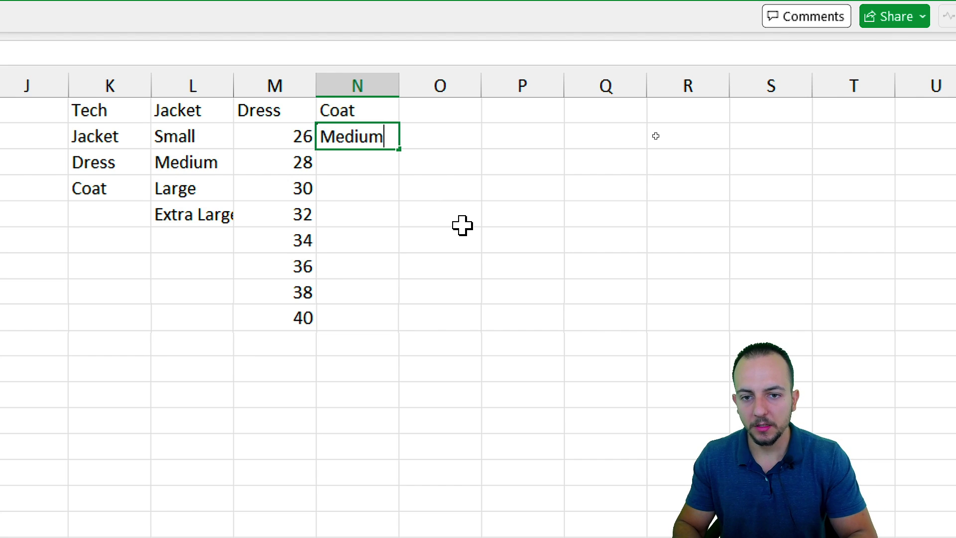
pyautogui.press('Return')
pyautogui.write('Large')
pyautogui.press('Return')
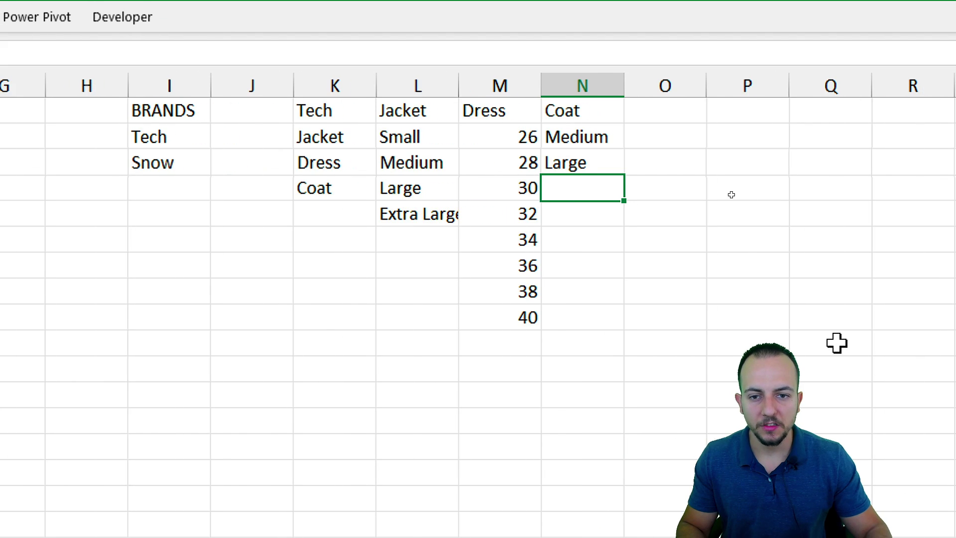
# Step: Fill the Tech brand cell I2 with the gold theme color
pyautogui.click(187, 132)
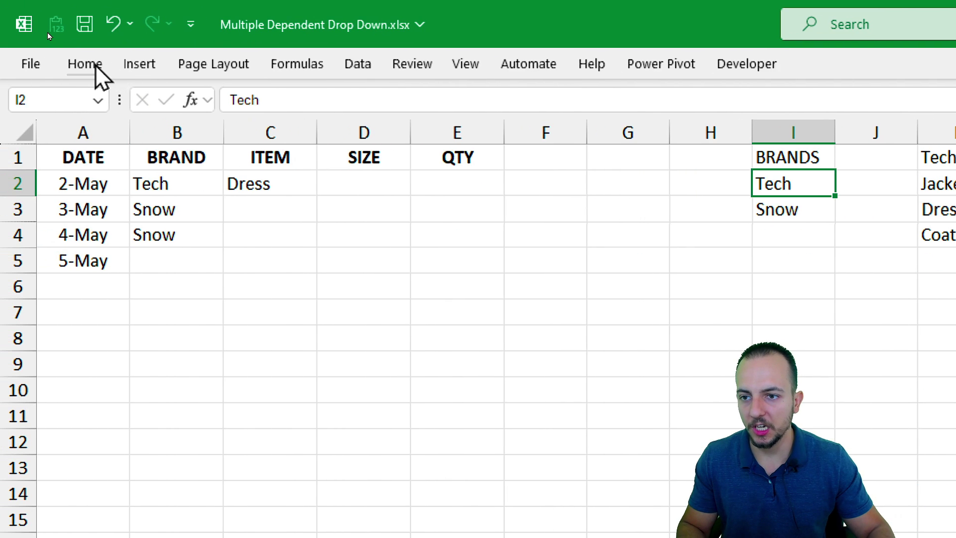
pyautogui.click(359, 134)
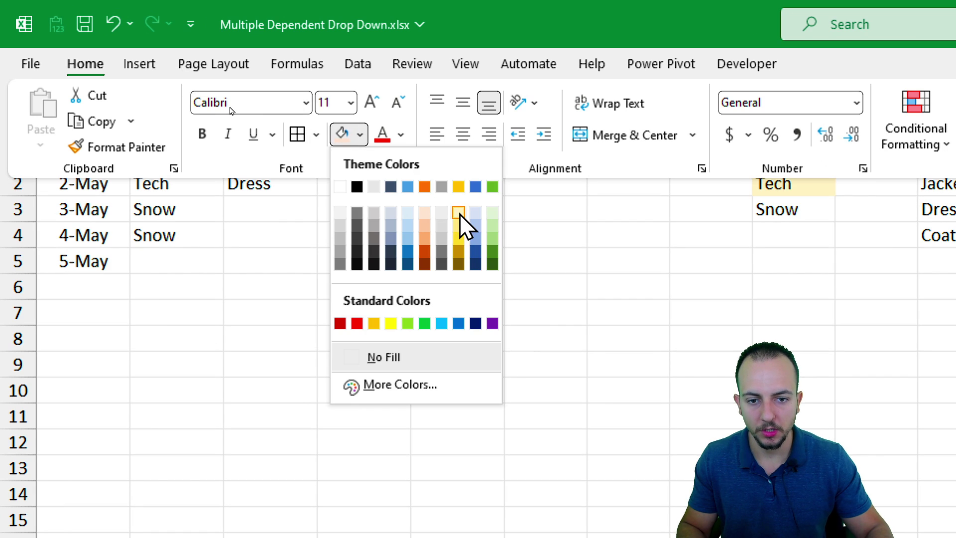
pyautogui.click(458, 187)
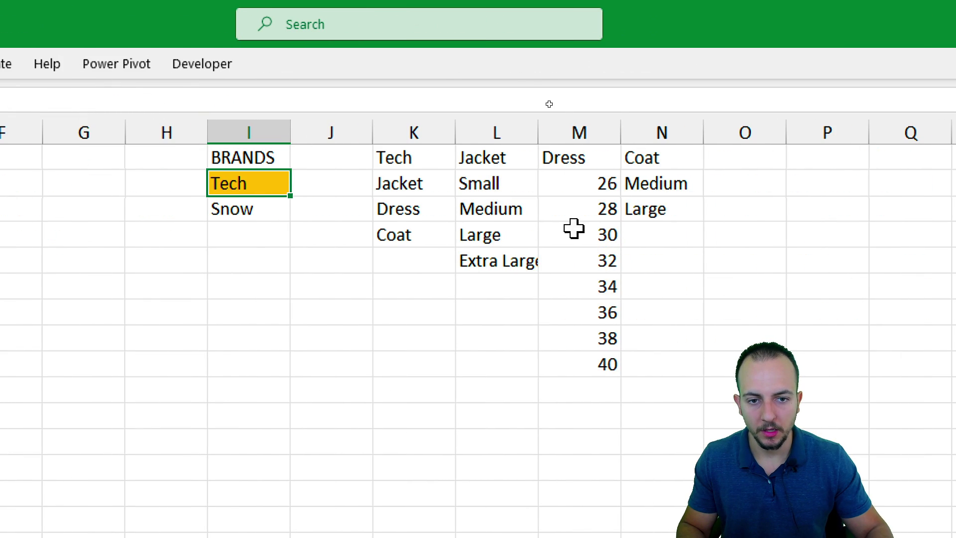
# Step: Fill the Tech item list K1:K4 and the size lists L1:L5, M1:M9 and N1:N3 with the gold color
pyautogui.click(412, 149)
pyautogui.moveTo(412, 150); pyautogui.dragTo(581, 234)
pyautogui.moveTo(497, 260); pyautogui.dragTo(587, 364)
pyautogui.moveTo(660, 214); pyautogui.dragTo(675, 156)
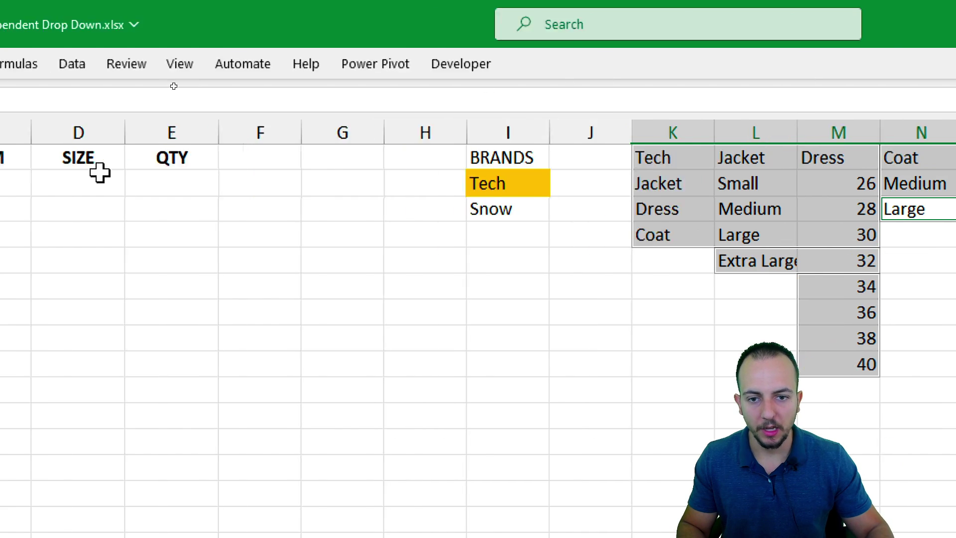
pyautogui.click(82, 63)
pyautogui.click(340, 133)
pyautogui.click(702, 314)
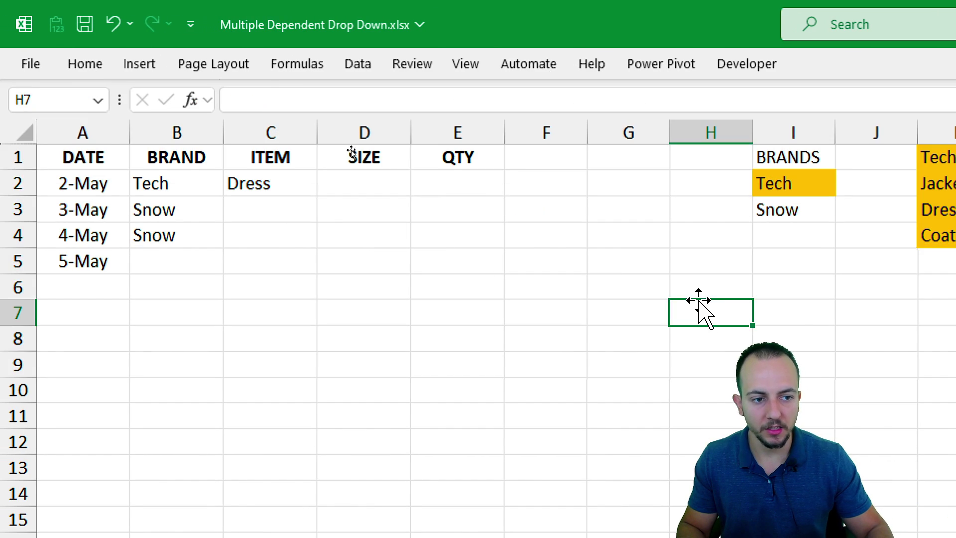
pyautogui.moveTo(262, 149); pyautogui.dragTo(497, 335)
pyautogui.click(372, 226)
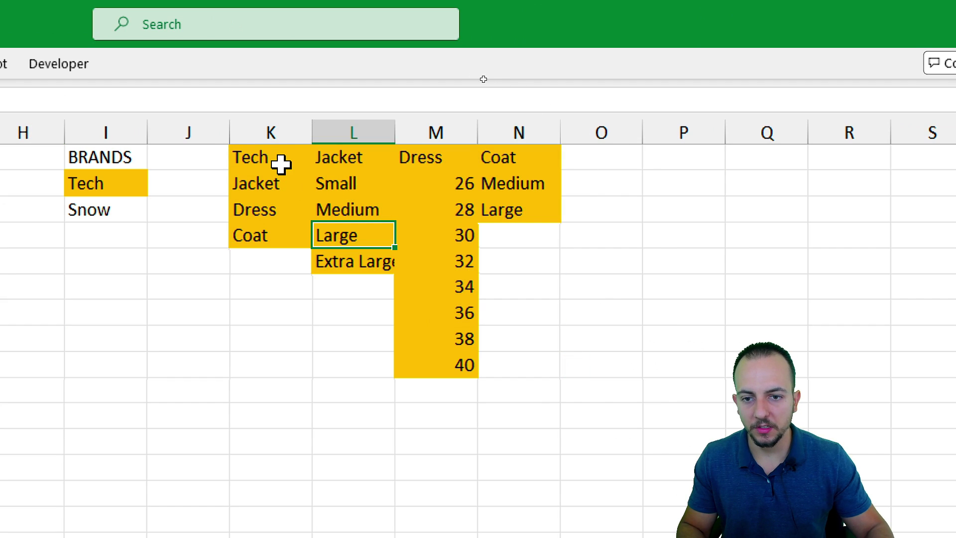
pyautogui.click(279, 164)
pyautogui.moveTo(325, 303)
pyautogui.mouseDown()
pyautogui.moveTo(156, 192)
pyautogui.moveTo(132, 159)
pyautogui.mouseUp()
pyautogui.press('Escape')
# Step: Select the jacket sizes Small to Extra Large in L2:L5, without the heading
pyautogui.moveTo(342, 184); pyautogui.dragTo(367, 259)
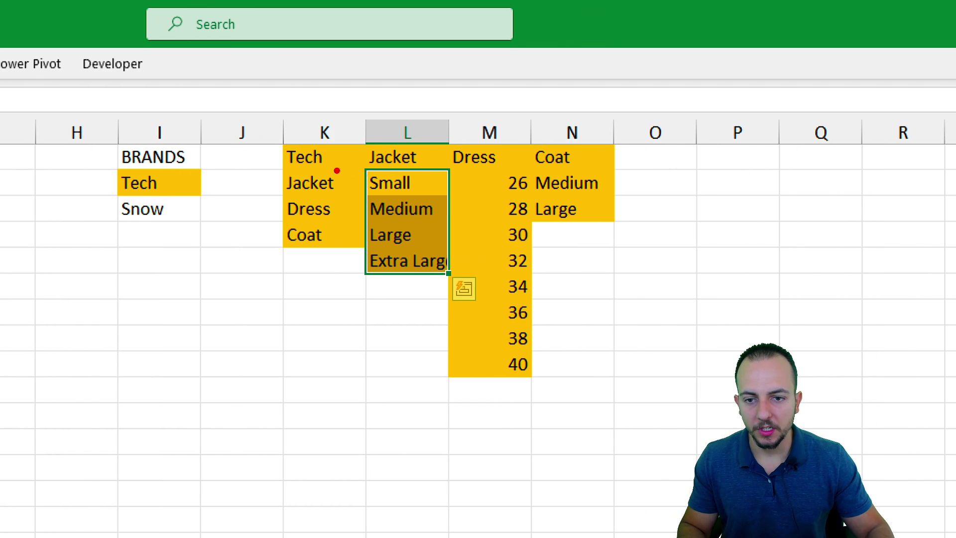
pyautogui.moveTo(277, 169); pyautogui.dragTo(351, 197)
pyautogui.moveTo(170, 184); pyautogui.dragTo(245, 183)
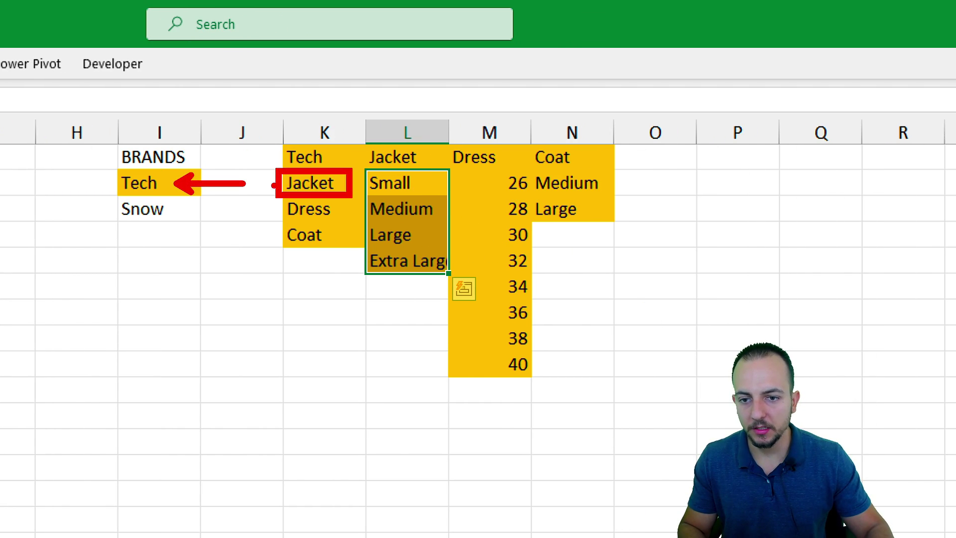
pyautogui.moveTo(365, 166); pyautogui.dragTo(452, 274)
pyautogui.moveTo(430, 284); pyautogui.dragTo(430, 331)
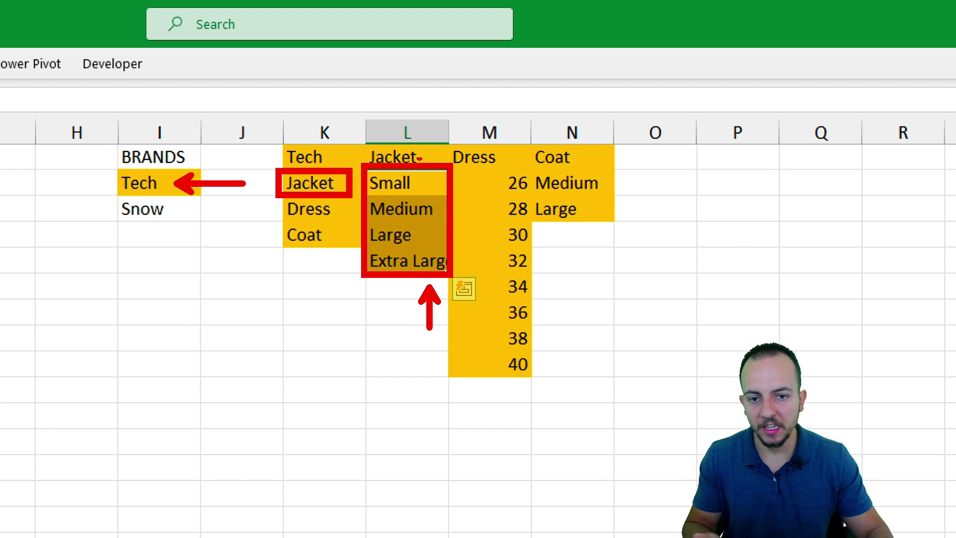
pyautogui.moveTo(390, 123); pyautogui.dragTo(436, 145)
pyautogui.hotkey('ctrl', 'z')
pyautogui.hotkey('ctrl', 'z')
pyautogui.hotkey('ctrl', 'z')
pyautogui.hotkey('ctrl', 'z')
pyautogui.hotkey('ctrl', 'z')
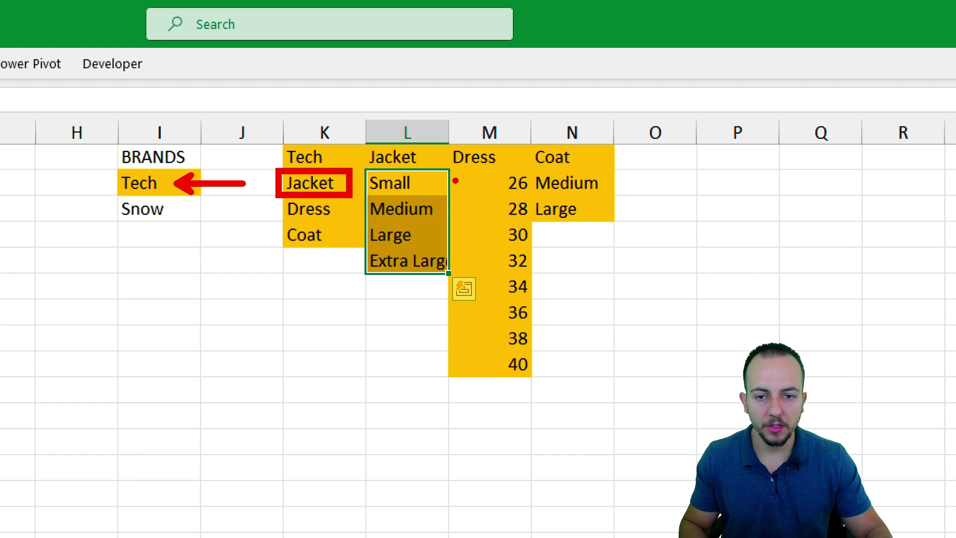
pyautogui.moveTo(449, 167); pyautogui.dragTo(507, 348)
pyautogui.hotkey('ctrl', 'z')
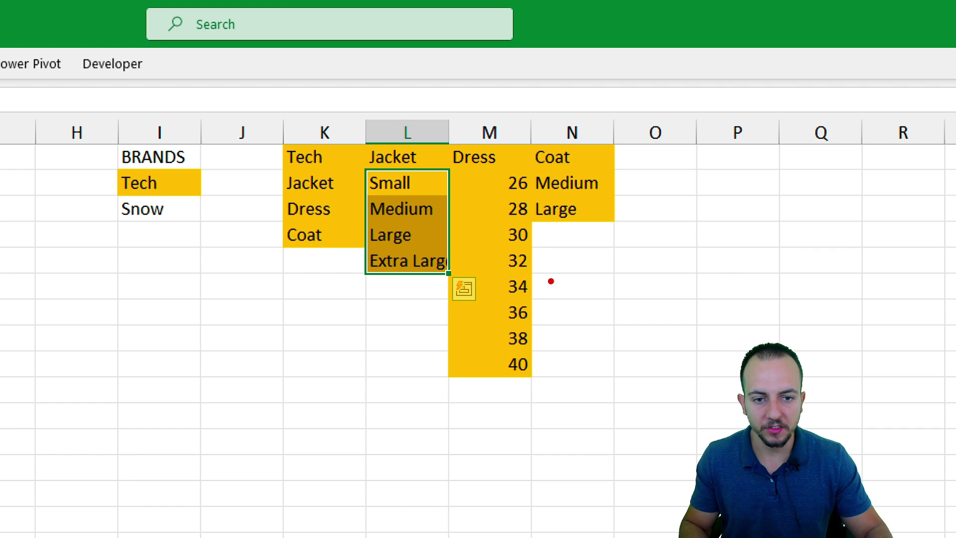
pyautogui.moveTo(523, 175); pyautogui.dragTo(604, 230)
pyautogui.press('Escape')
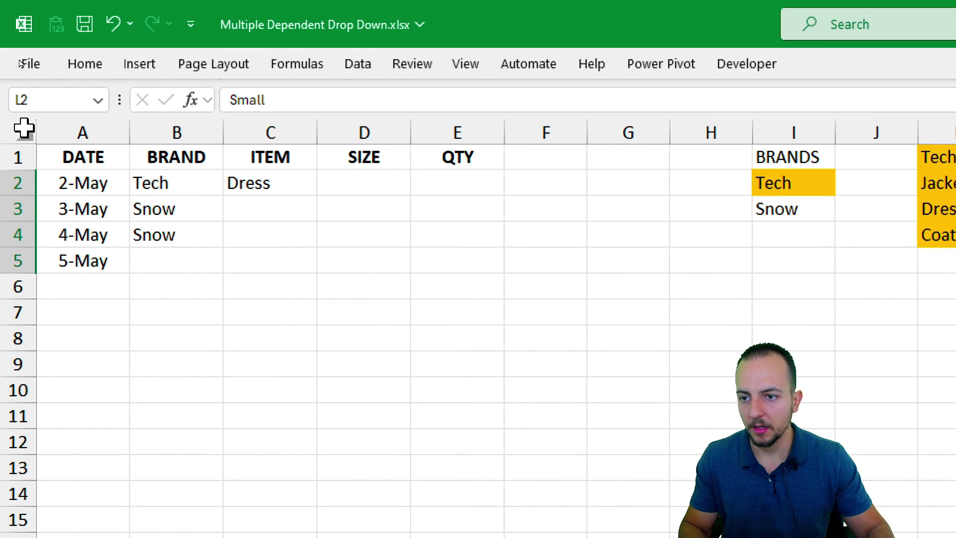
# Step: Name the selected range of jacket sizes Jacket
pyautogui.click(68, 97)
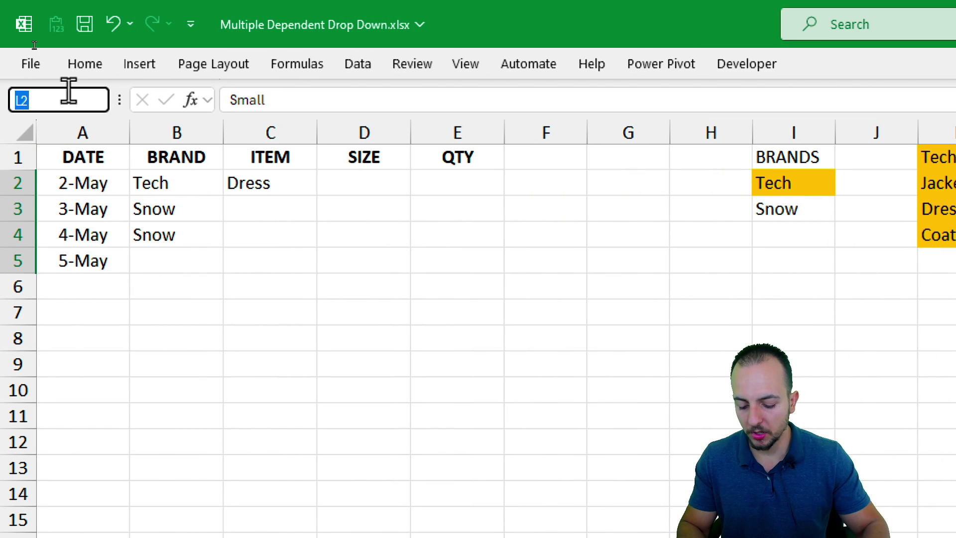
pyautogui.press('Return')
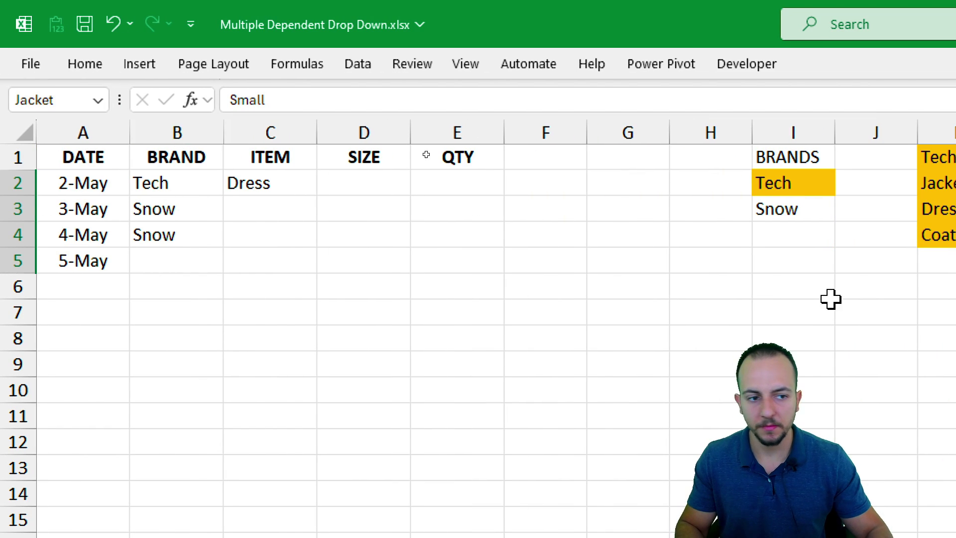
# Step: Name the range of dress sizes M2:M9 Dress
pyautogui.click(546, 175)
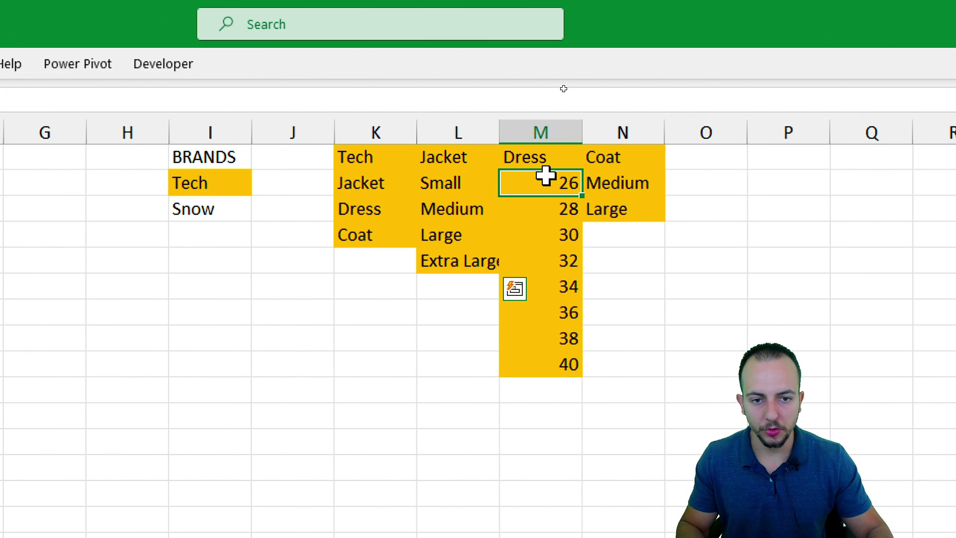
pyautogui.moveTo(545, 175); pyautogui.dragTo(539, 356)
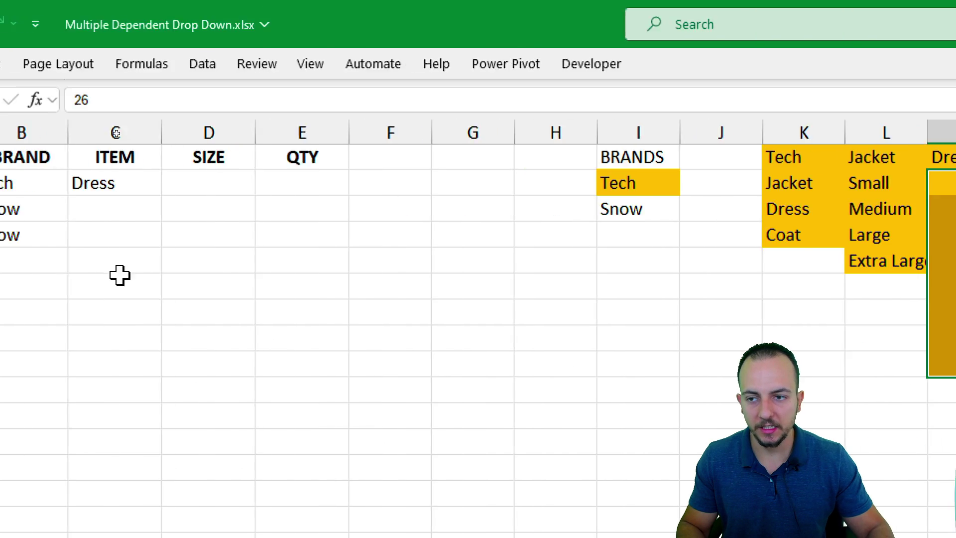
pyautogui.click(59, 102)
pyautogui.write('Dres')
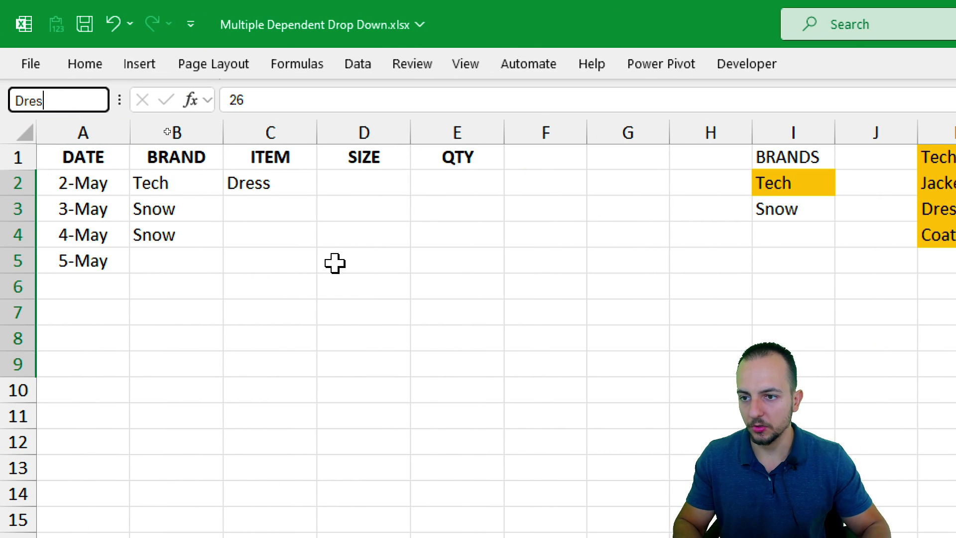
pyautogui.write('s')
pyautogui.press('Return')
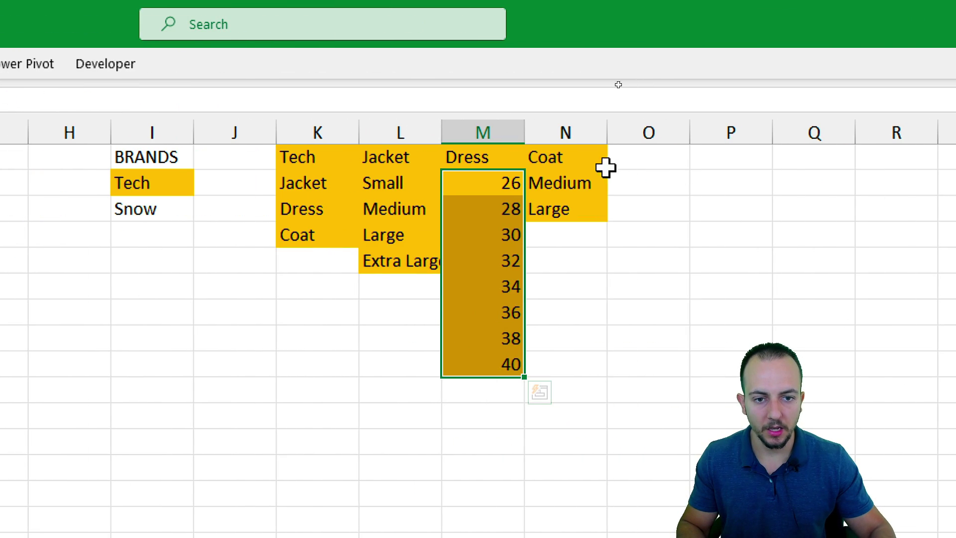
# Step: Name the range of coat sizes N2:N3 Coat
pyautogui.moveTo(562, 182); pyautogui.dragTo(573, 219)
pyautogui.click(58, 99)
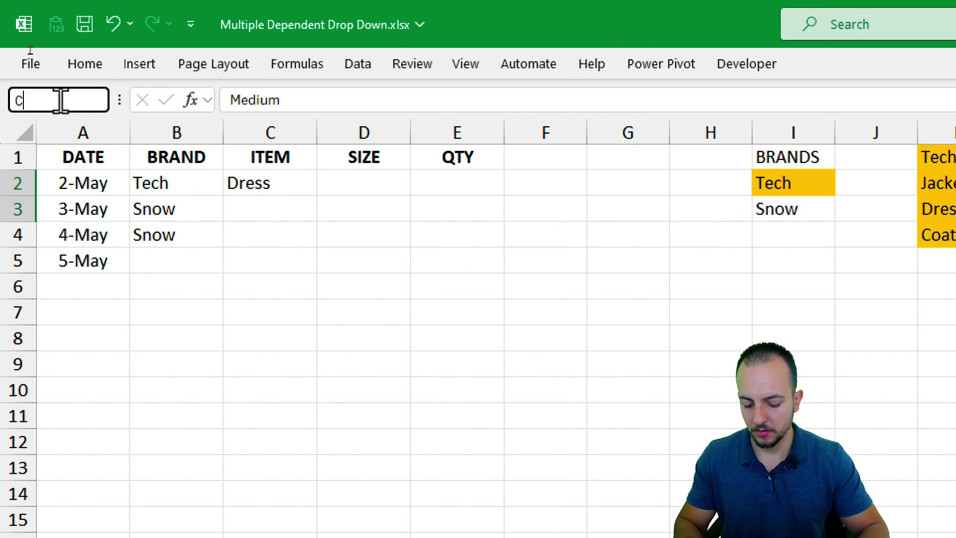
pyautogui.write('Coat')
pyautogui.press('Return')
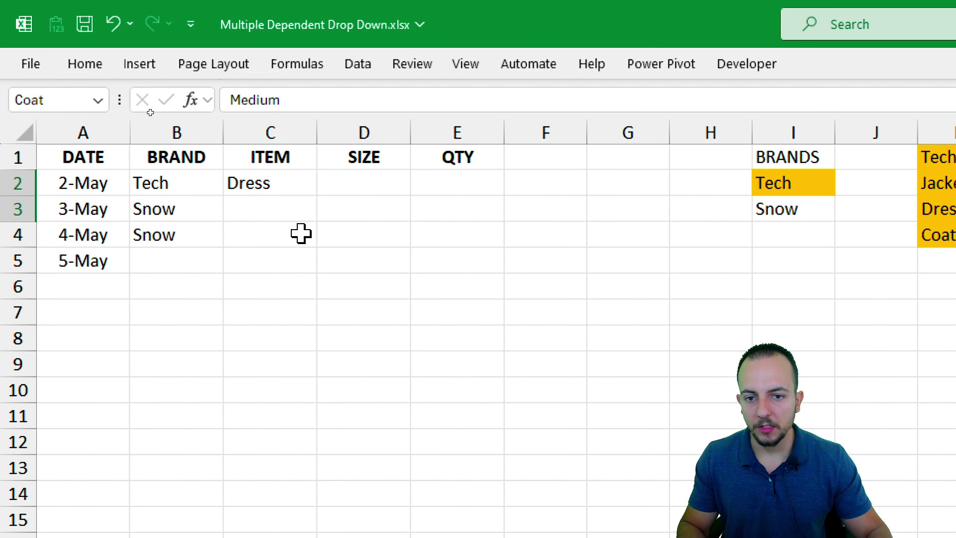
# Step: Add list data validation to the SIZE cells D2:D5 with the source =INDIRECT(C2)
pyautogui.moveTo(351, 183); pyautogui.dragTo(363, 260)
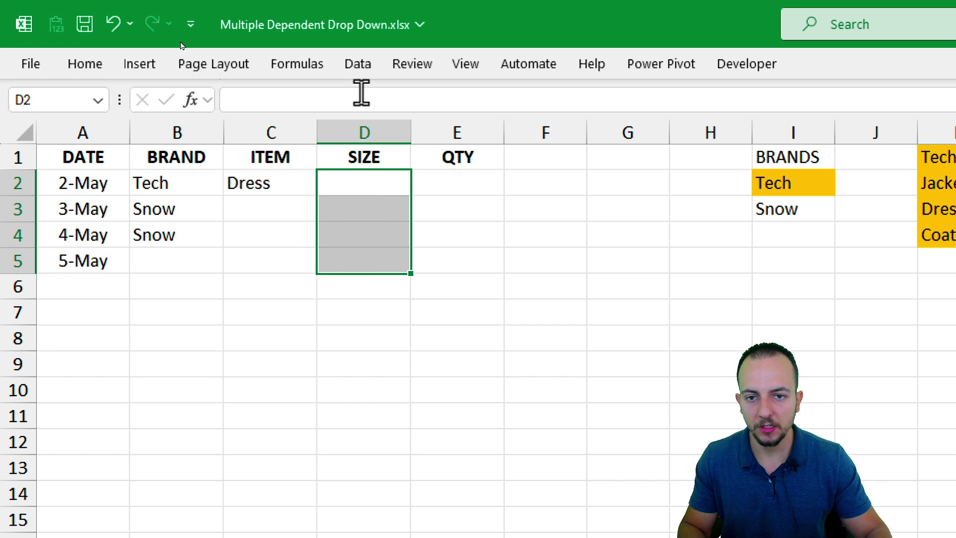
pyautogui.click(359, 65)
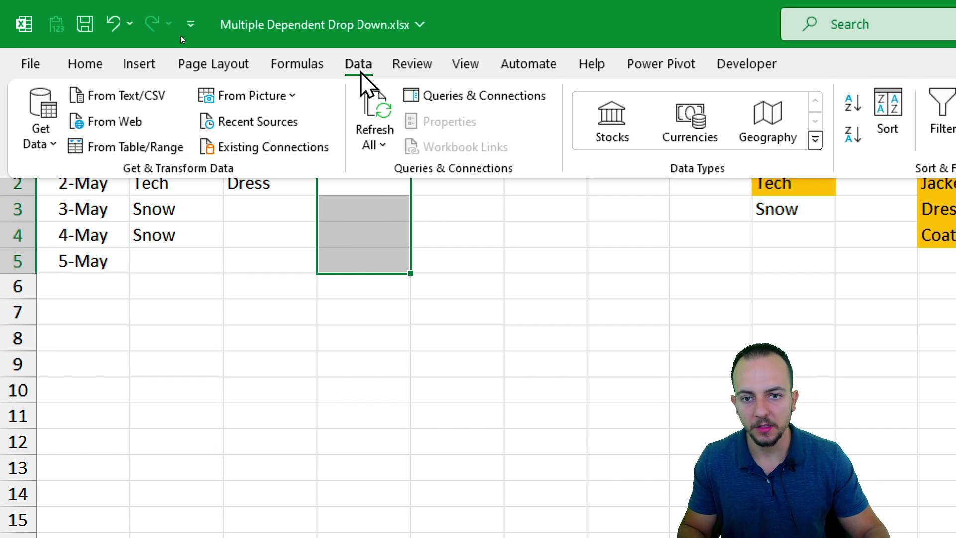
pyautogui.click(612, 107)
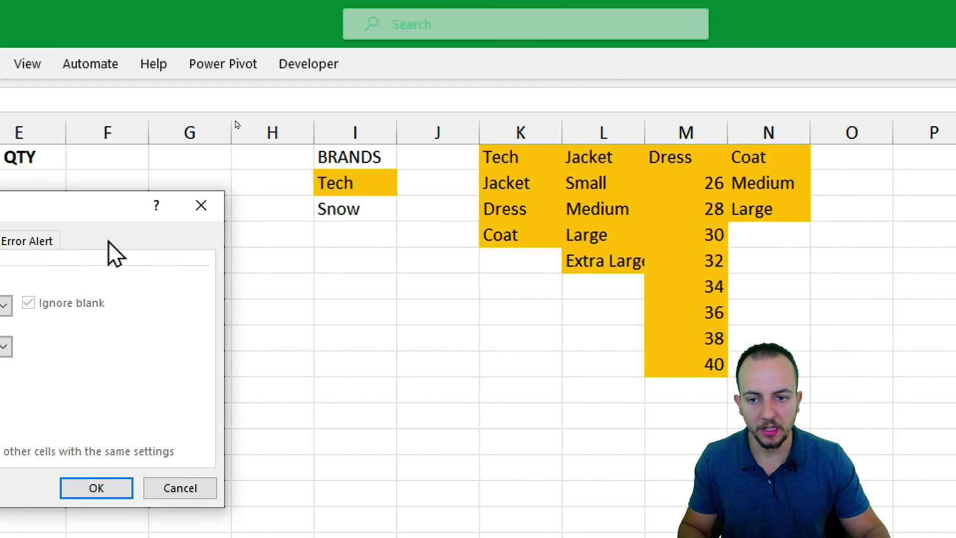
pyautogui.click(319, 306)
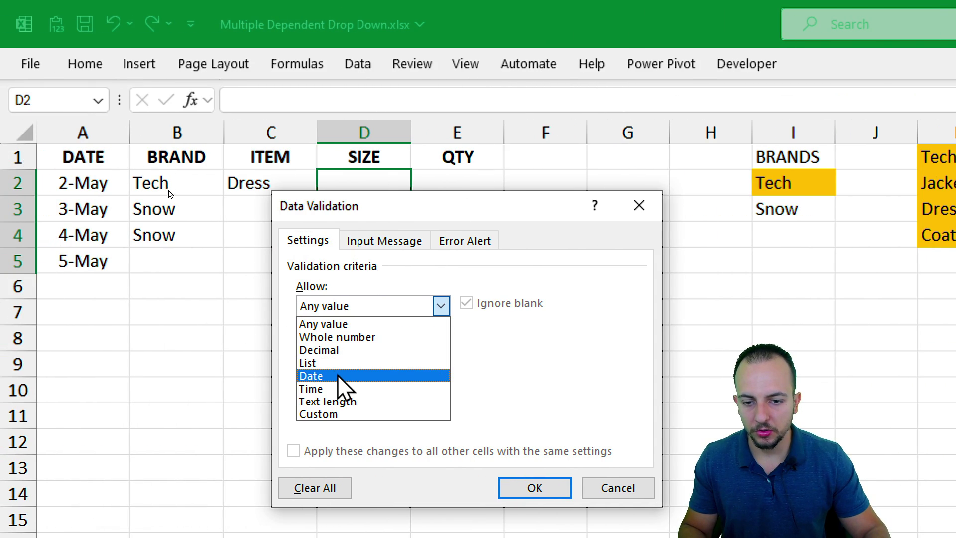
pyautogui.click(351, 363)
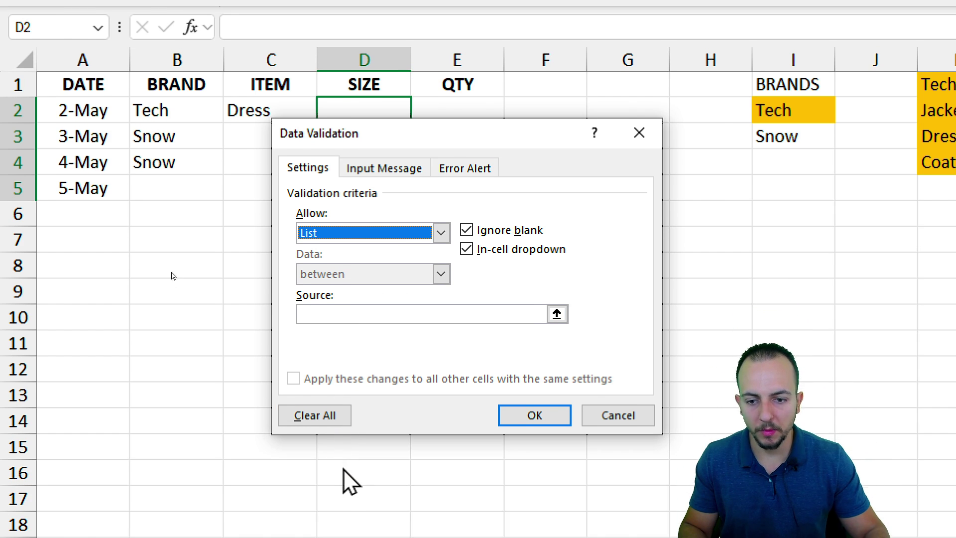
pyautogui.click(342, 387)
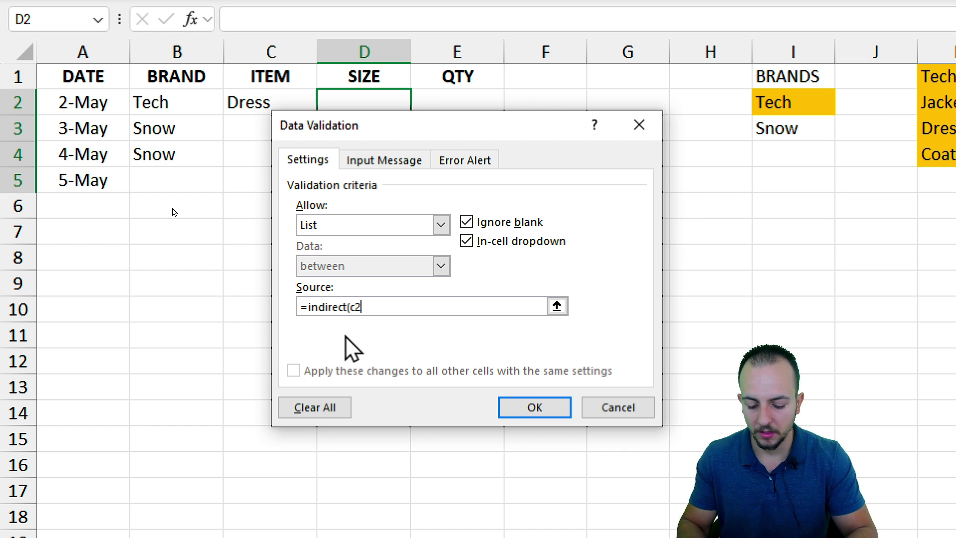
pyautogui.press('Return')
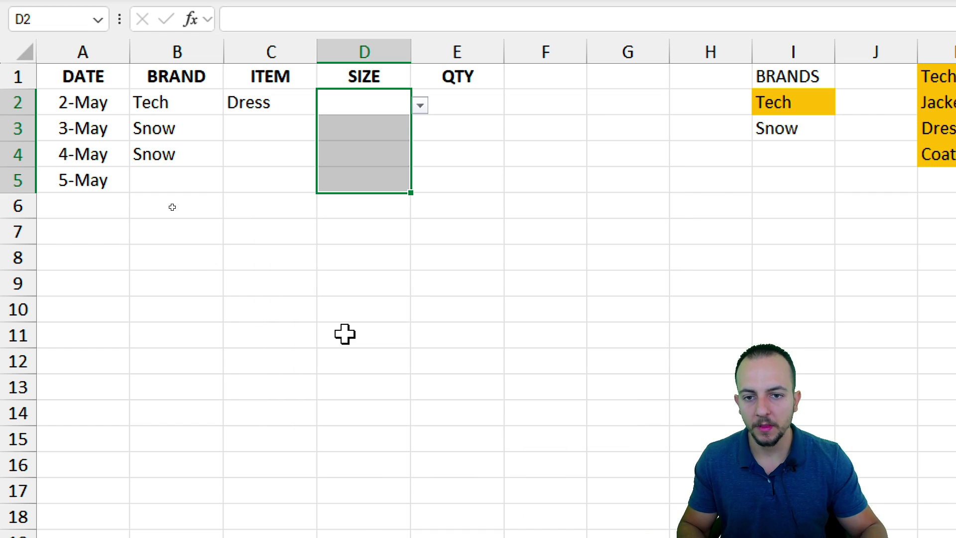
# Step: Test the dependent size list by choosing size 32 in D2 for the Tech dress
pyautogui.click(174, 84)
pyautogui.click(193, 103)
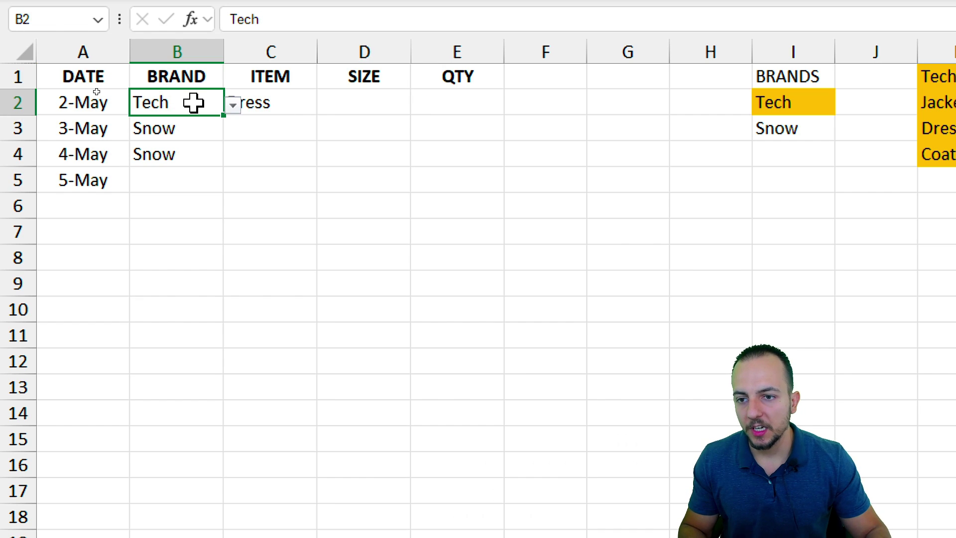
pyautogui.click(242, 110)
pyautogui.click(353, 103)
pyautogui.click(419, 106)
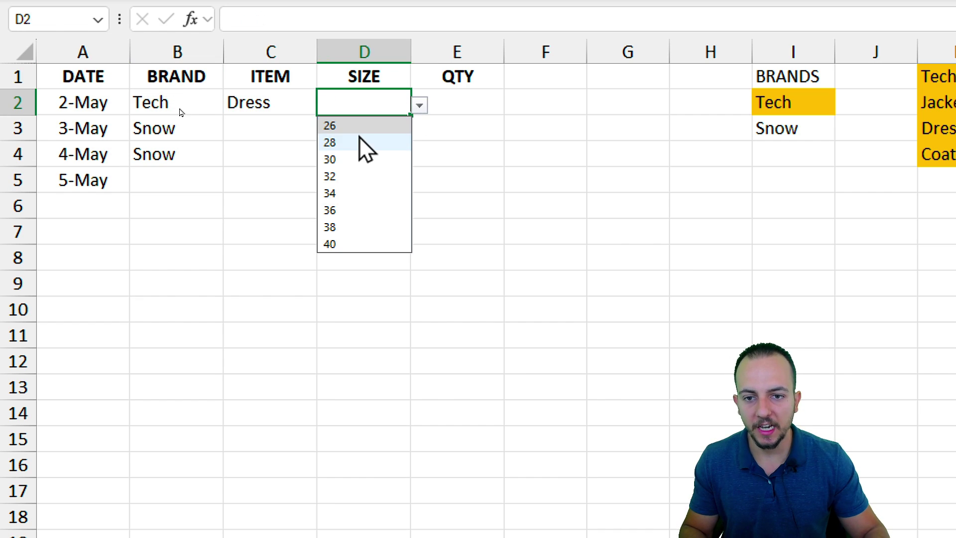
pyautogui.click(365, 180)
# Step: Change the item in C2 to Jacket and choose Extra Large as its size in D2
pyautogui.click(278, 106)
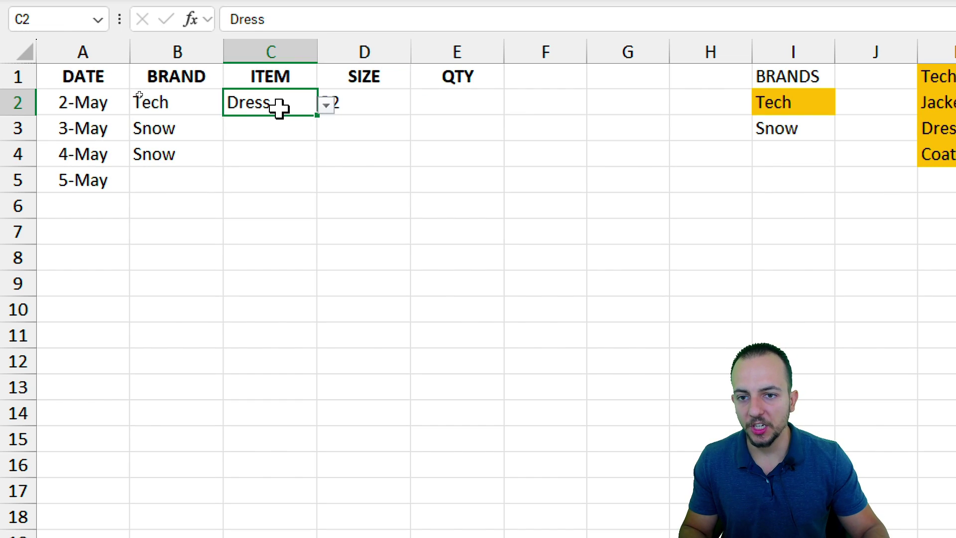
pyautogui.click(325, 106)
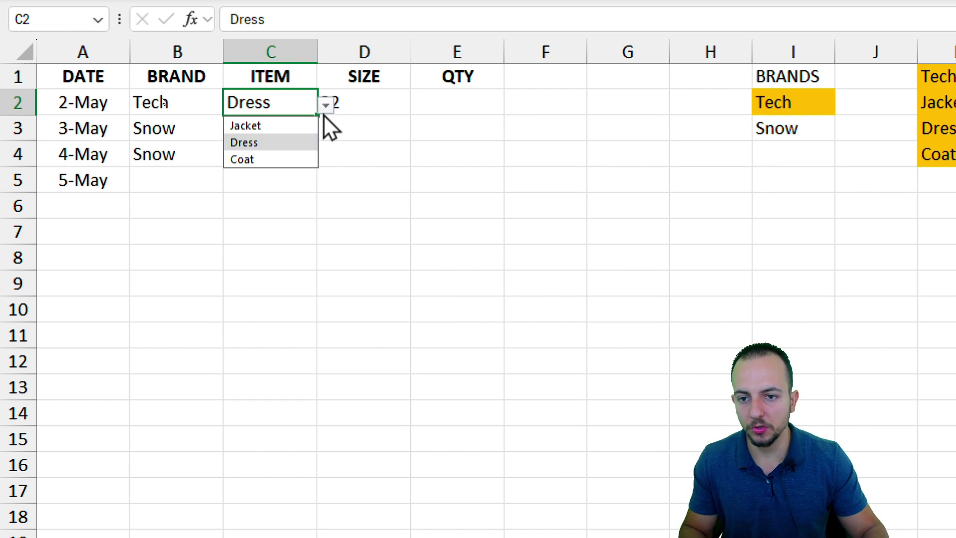
pyautogui.click(279, 125)
pyautogui.click(354, 102)
pyautogui.click(419, 106)
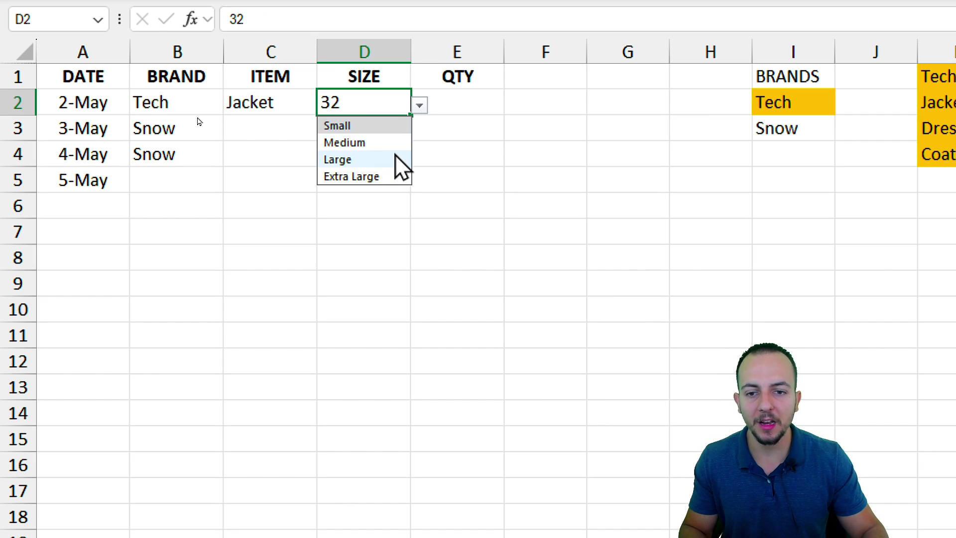
pyautogui.click(387, 174)
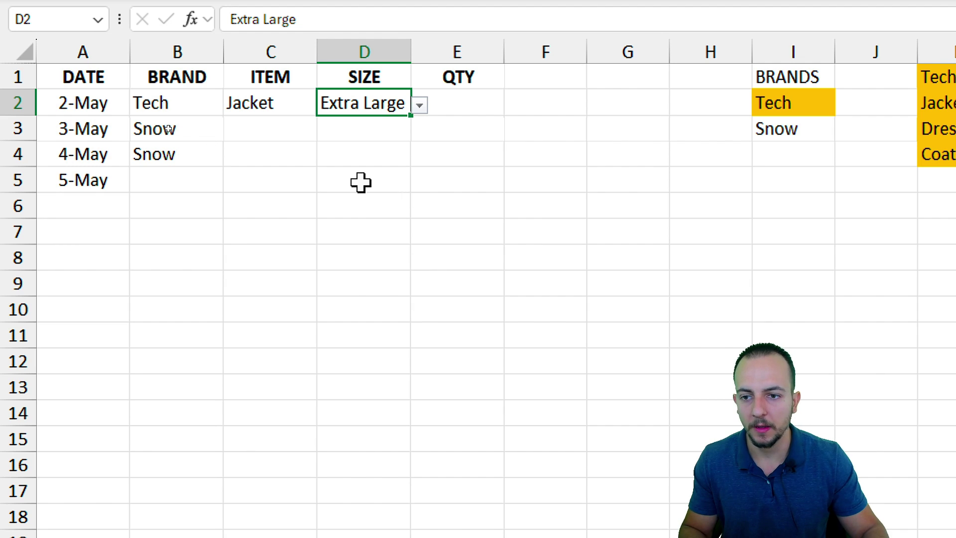
pyautogui.click(209, 133)
pyautogui.click(254, 133)
pyautogui.click(211, 132)
pyautogui.click(269, 133)
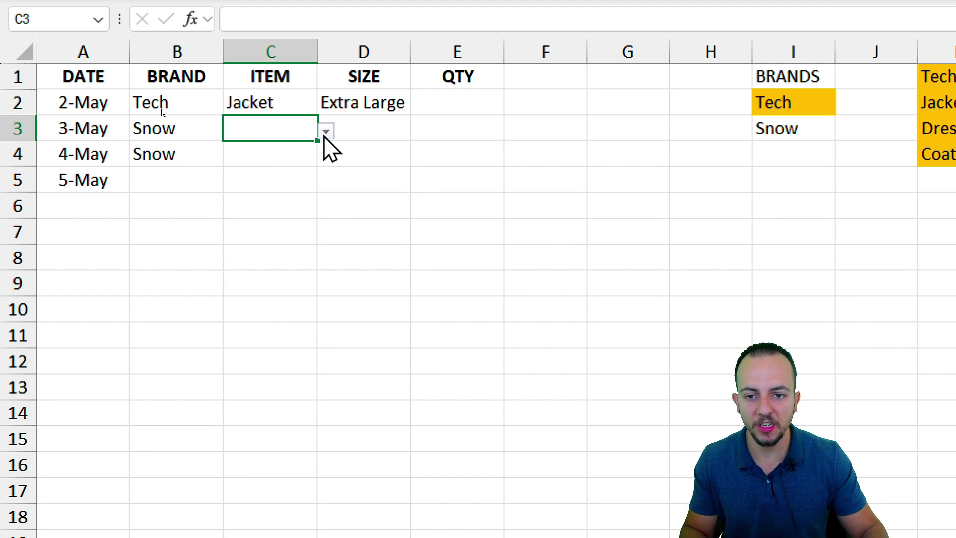
pyautogui.click(209, 128)
pyautogui.click(258, 128)
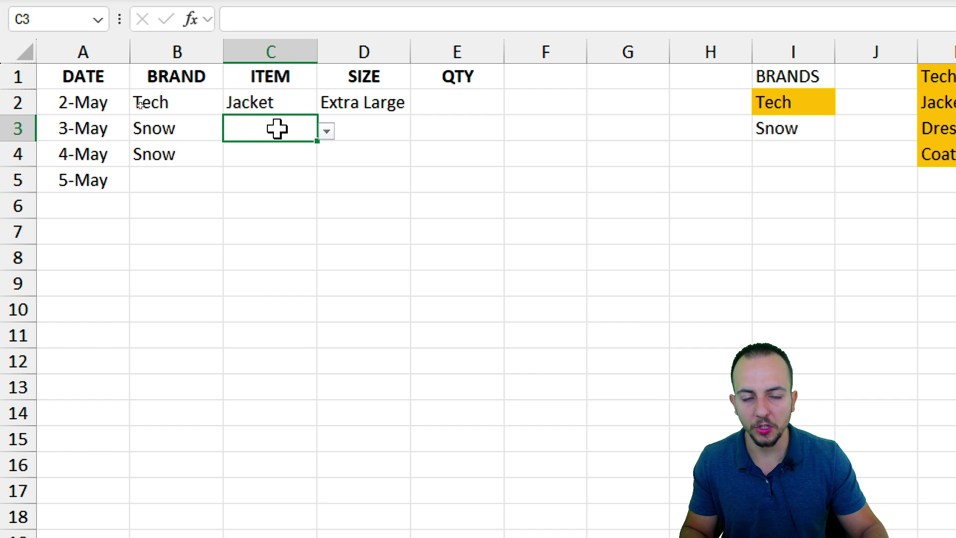
# Step: Fill the Snow brand cell I3 with the standard light blue color
pyautogui.click(806, 130)
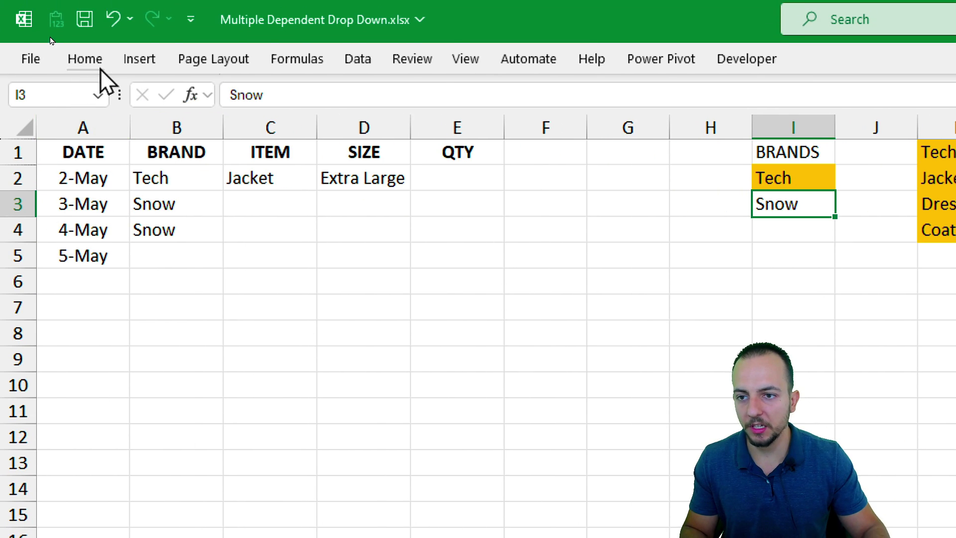
pyautogui.click(85, 23)
pyautogui.click(359, 95)
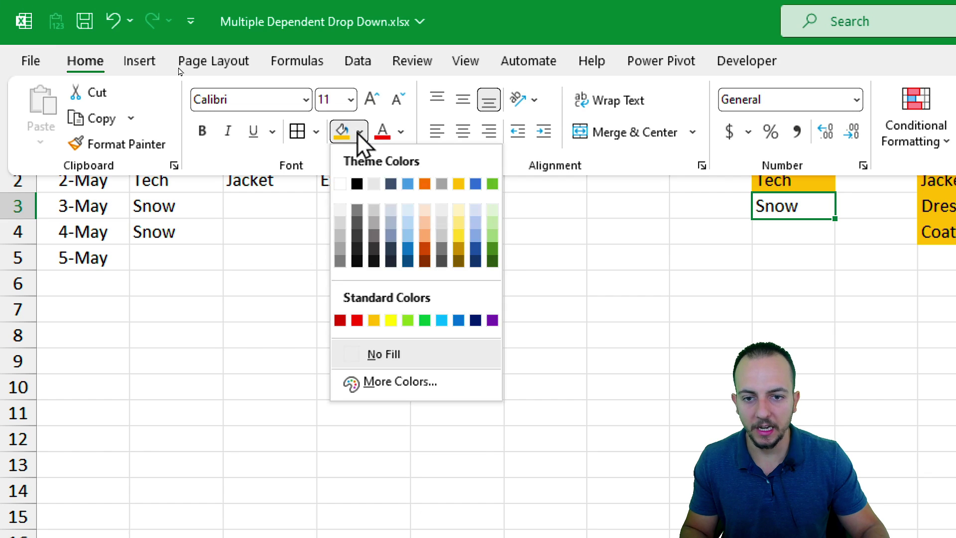
pyautogui.click(441, 320)
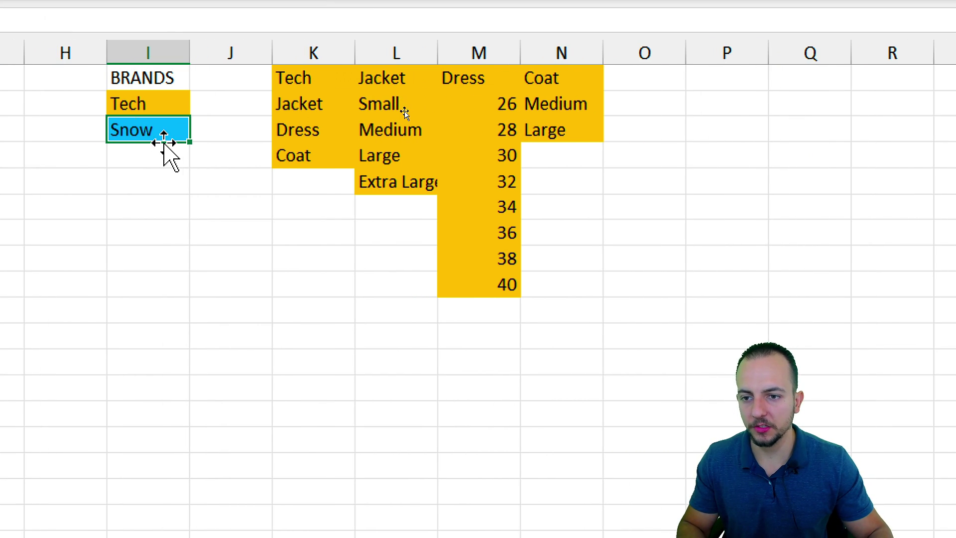
# Step: Enter the brand heading Snow in P1 with its item Skirt below in P2
pyautogui.click(735, 75)
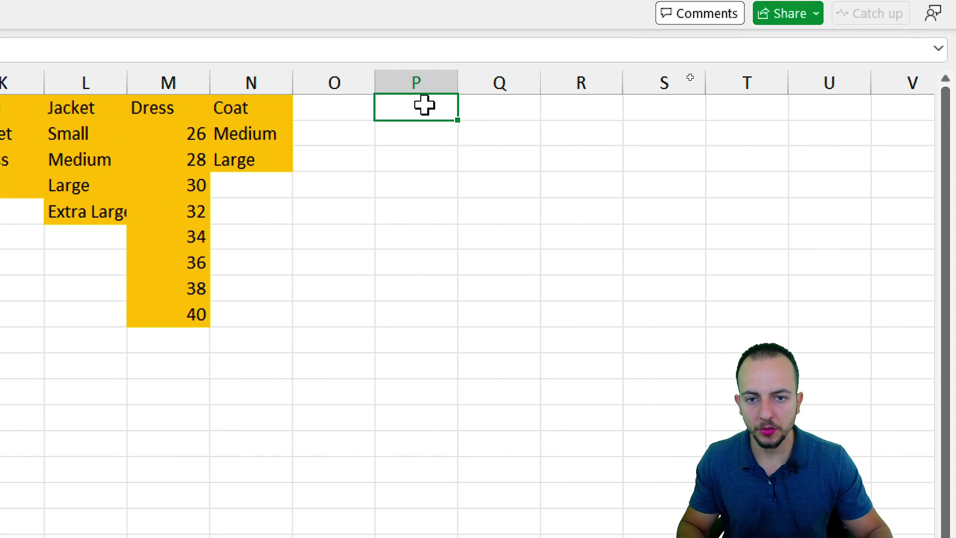
pyautogui.write('Snow')
pyautogui.press('Return')
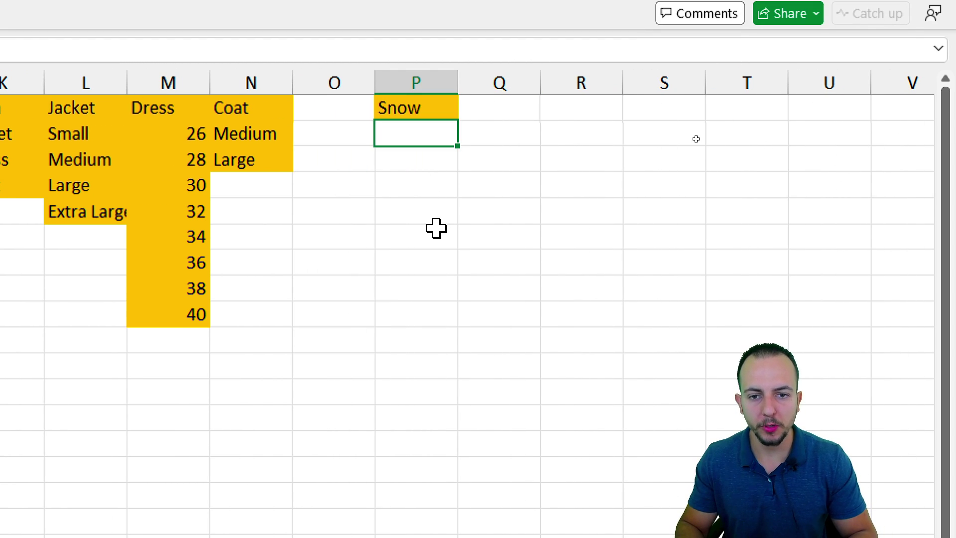
pyautogui.click(343, 81)
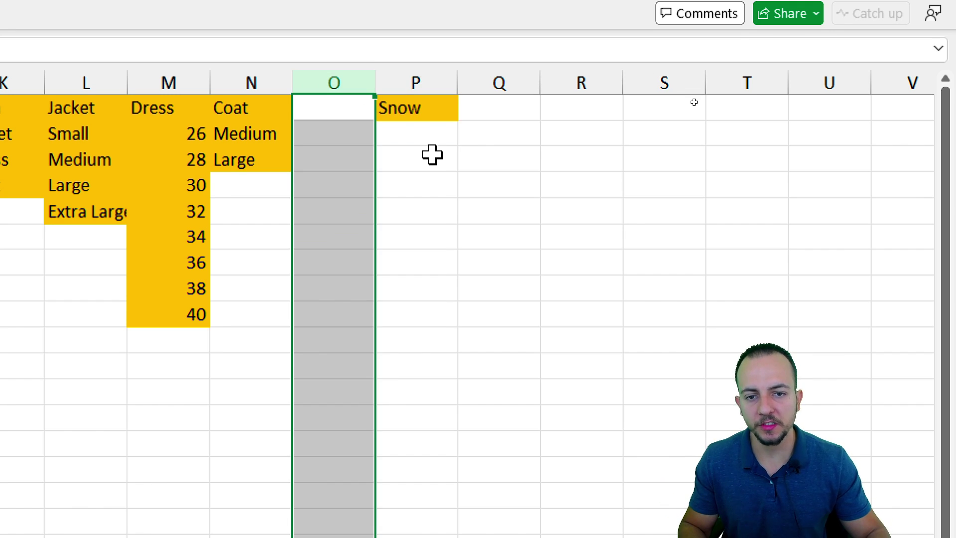
pyautogui.click(416, 136)
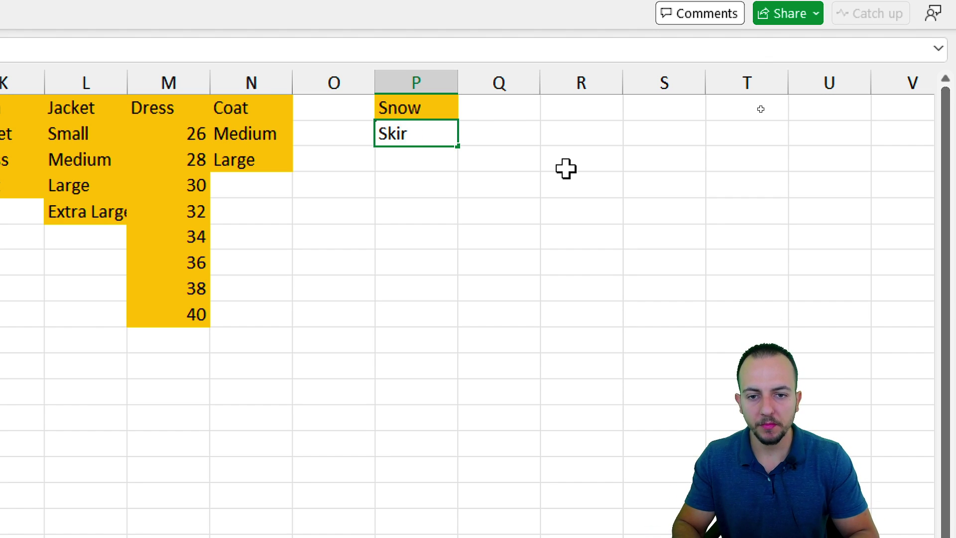
pyautogui.press('Return')
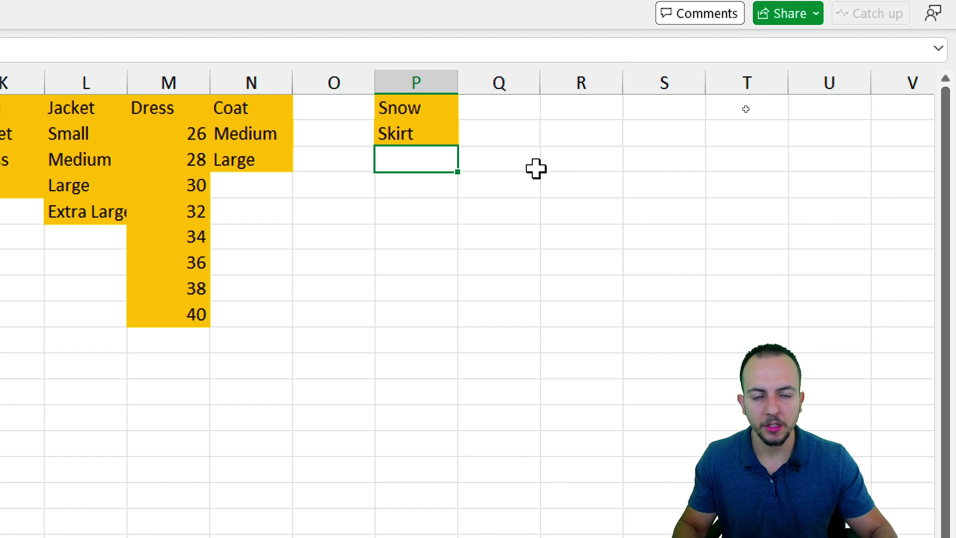
# Step: Fill the Snow heading and its item in P1:P2 with the same light blue as the Snow brand cell
pyautogui.moveTo(451, 110); pyautogui.dragTo(445, 133)
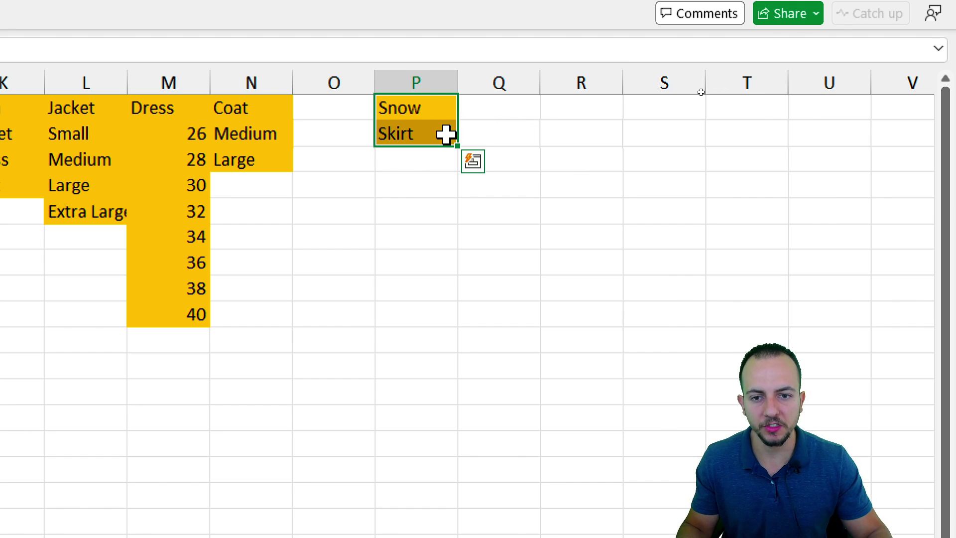
pyautogui.rightClick(438, 133)
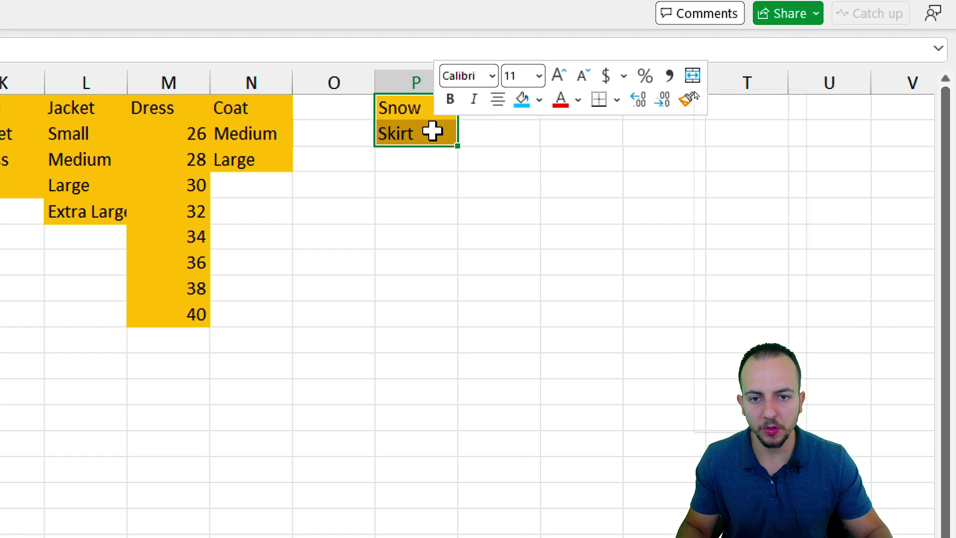
pyautogui.click(520, 106)
pyautogui.click(505, 129)
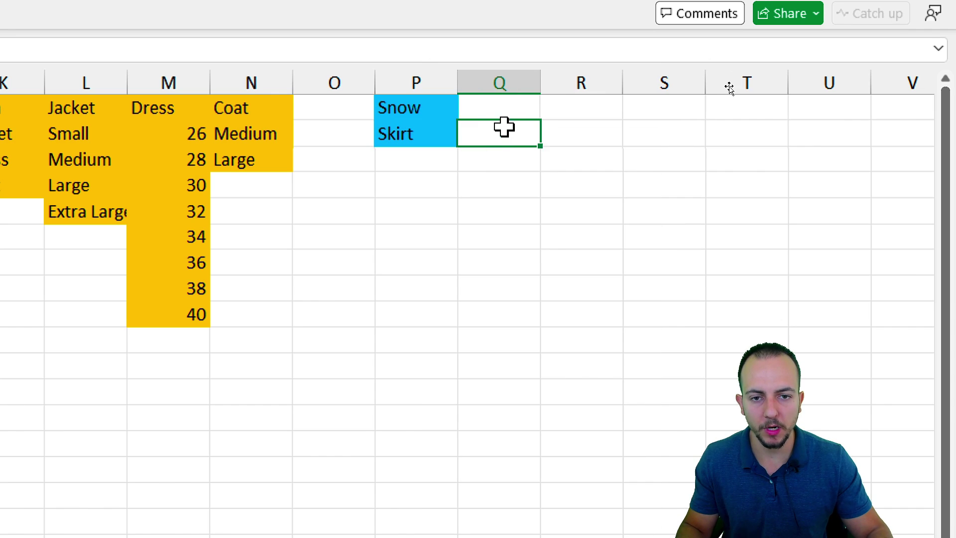
# Step: Enter the heading Skirt in Q1 and list its sizes S, M, L, XL and XXL in Q2:Q6
pyautogui.click(491, 109)
pyautogui.click(432, 141)
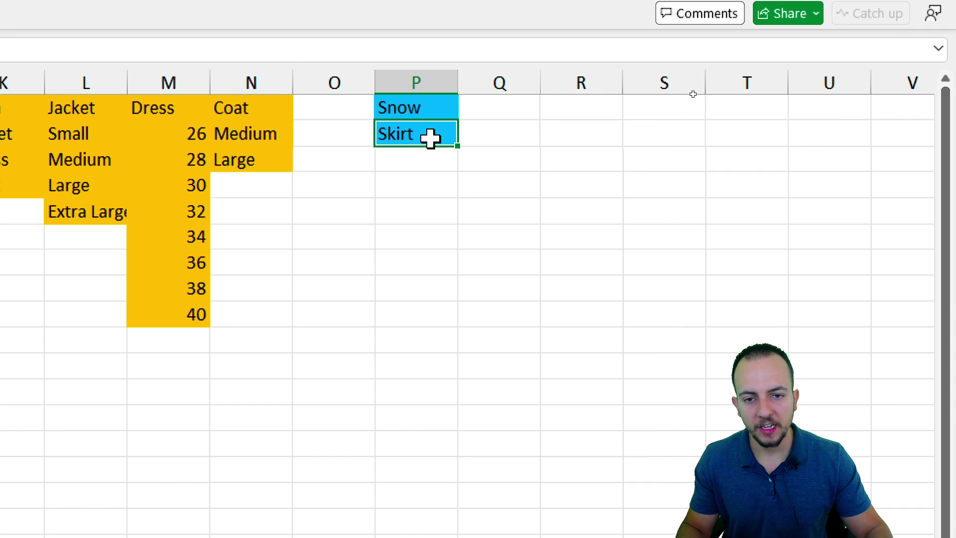
pyautogui.click(508, 113)
pyautogui.write('Skirt')
pyautogui.press('Return')
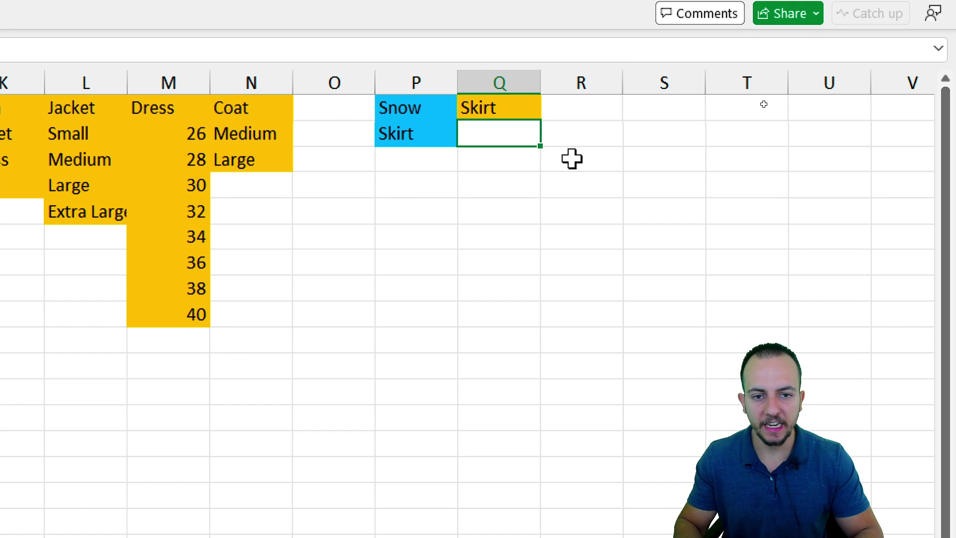
pyautogui.write('Skirt')
pyautogui.press('Return')
pyautogui.write('M')
pyautogui.press('Return')
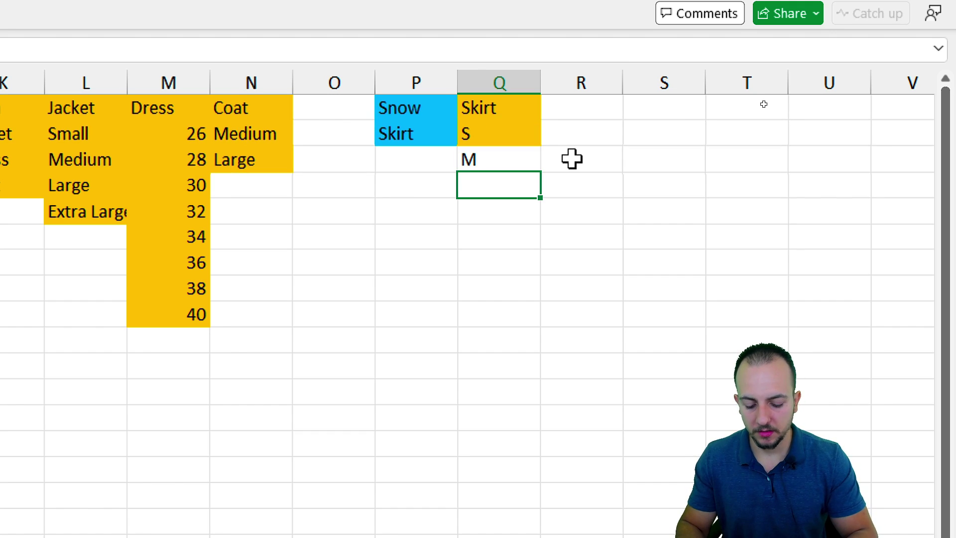
pyautogui.write('L')
pyautogui.press('Return')
pyautogui.write('XL')
pyautogui.press('Return')
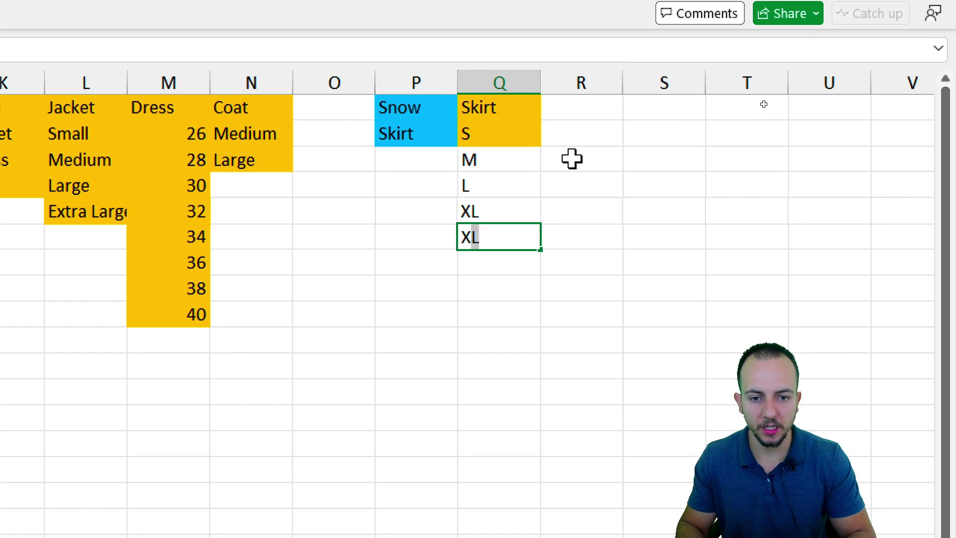
pyautogui.press('Return')
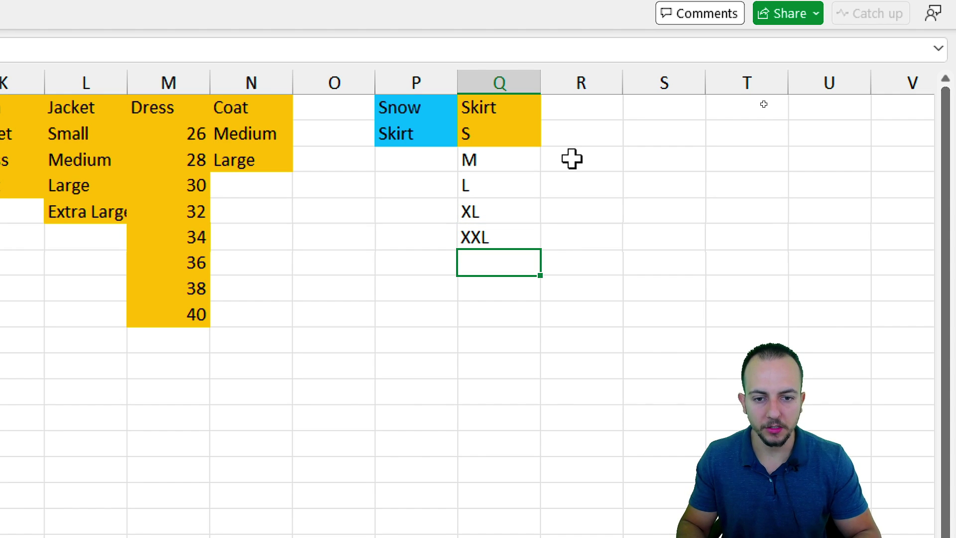
# Step: Fill the Skirt size list in Q1:Q6 with the same light blue as the Snow cells
pyautogui.moveTo(527, 97); pyautogui.dragTo(515, 237)
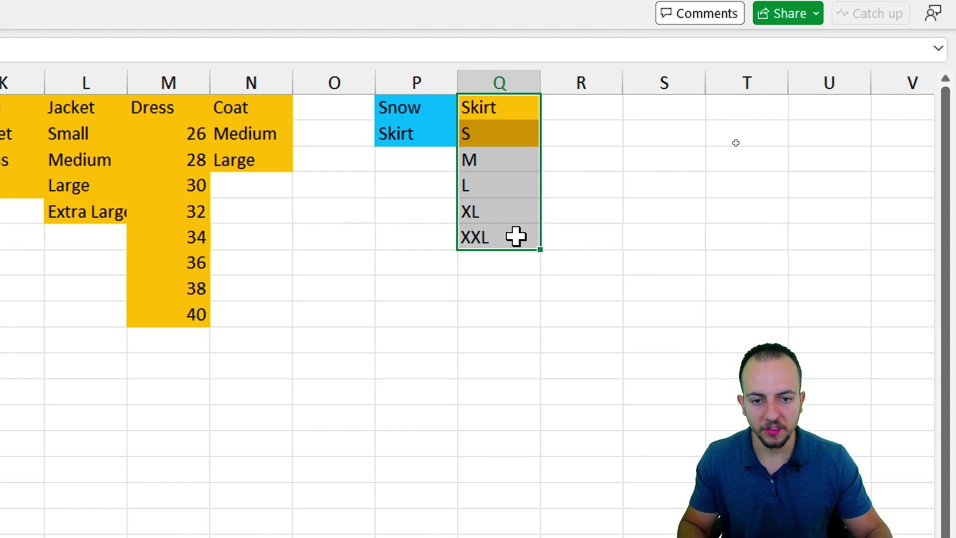
pyautogui.rightClick(517, 237)
pyautogui.click(606, 204)
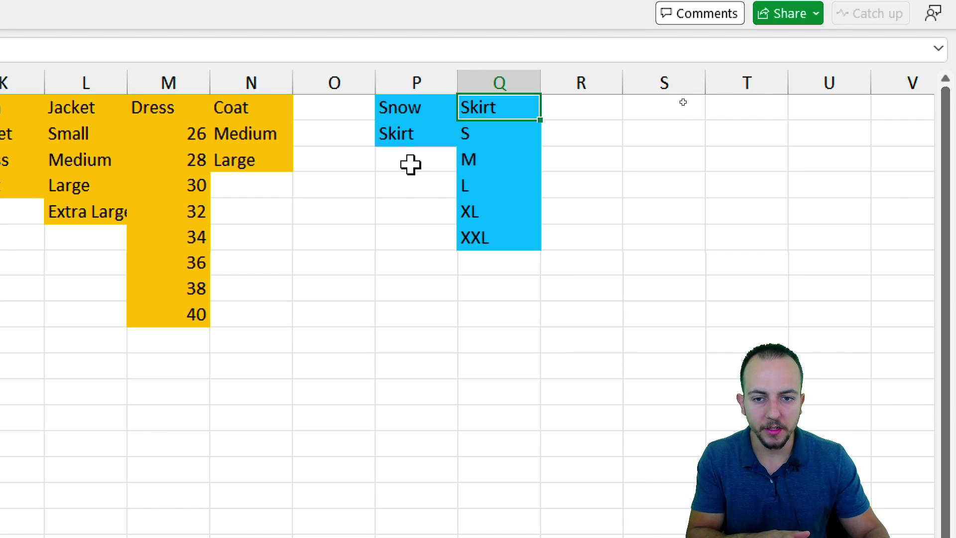
# Step: Give the Snow item cell P2 the range name Snow
pyautogui.click(417, 139)
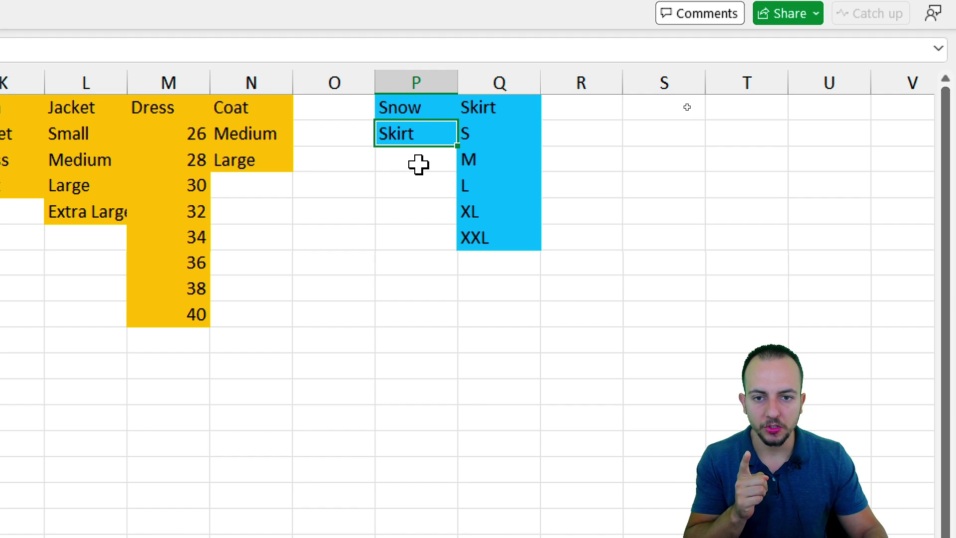
pyautogui.click(61, 70)
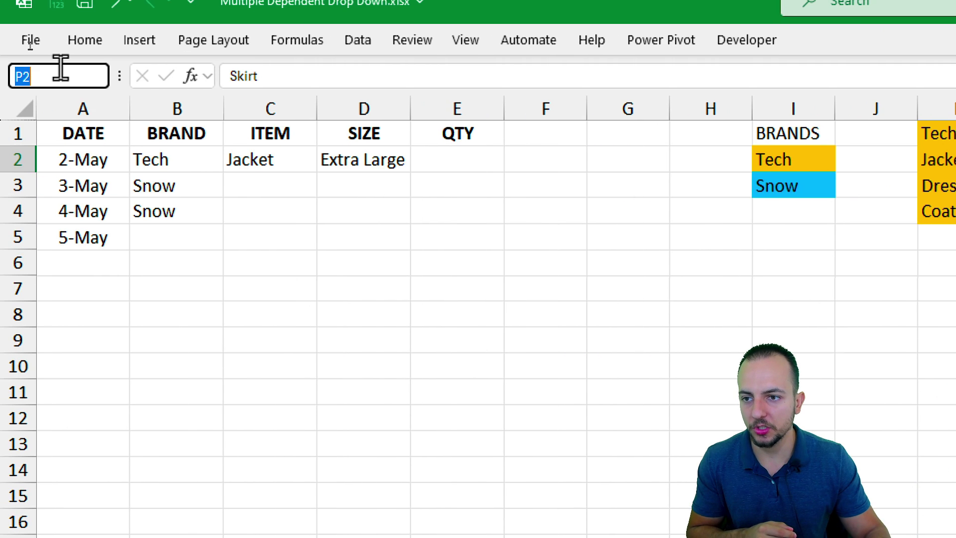
pyautogui.write('Snow')
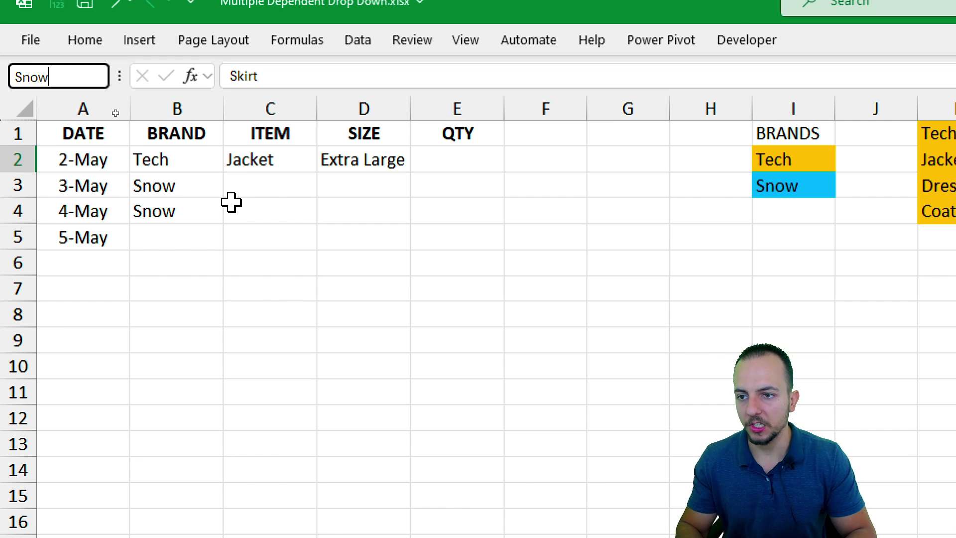
pyautogui.press('Return')
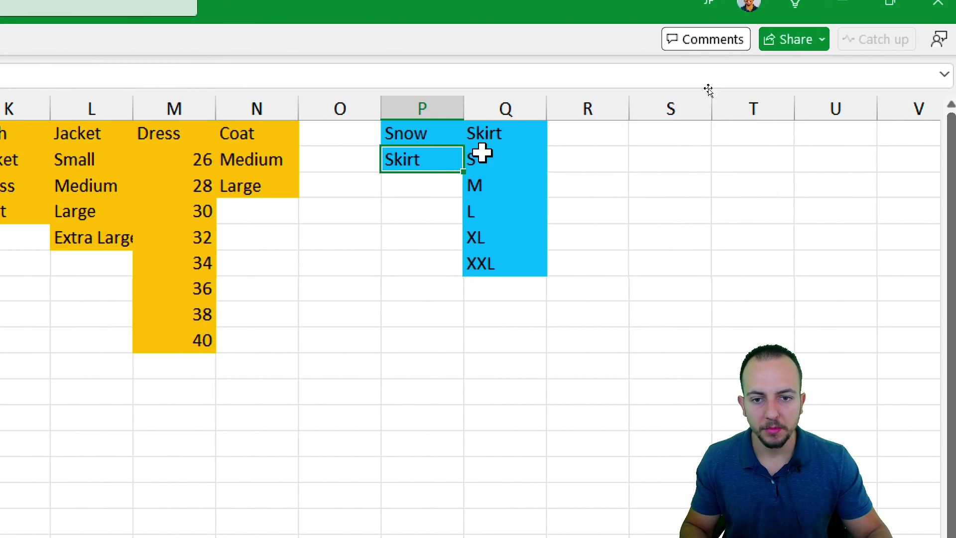
# Step: Name the skirt sizes range Q2:Q6 Skirt, leaving out its heading
pyautogui.moveTo(478, 160); pyautogui.dragTo(501, 253)
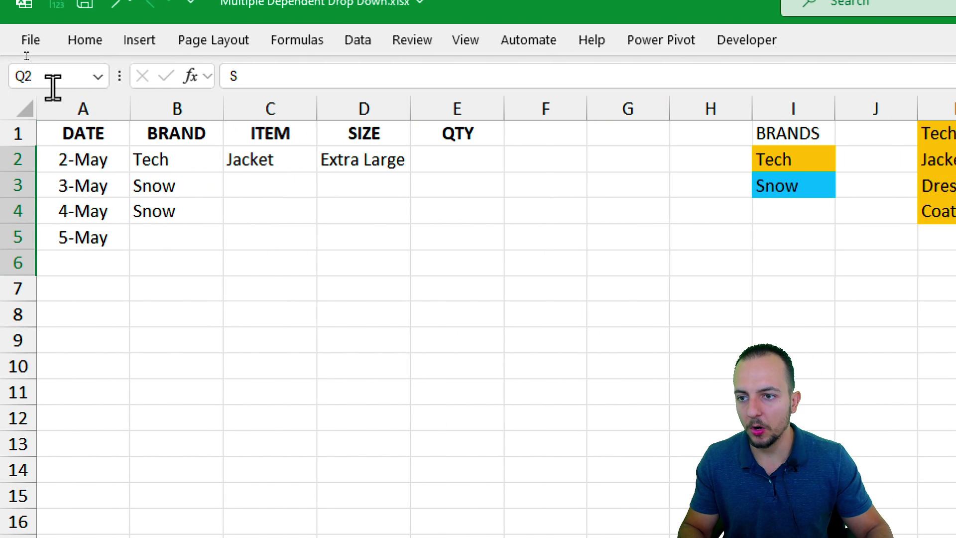
pyautogui.click(53, 84)
pyautogui.write('Skirt')
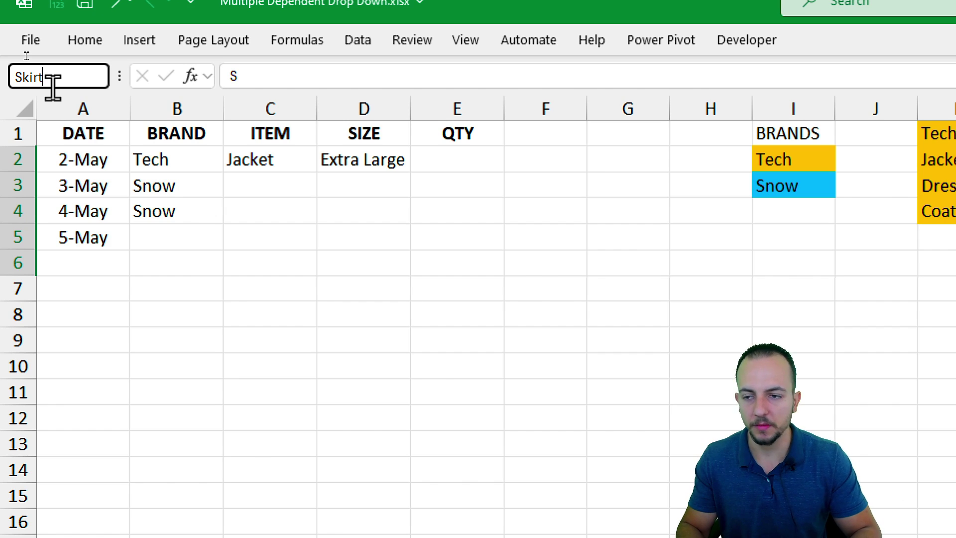
pyautogui.press('Return')
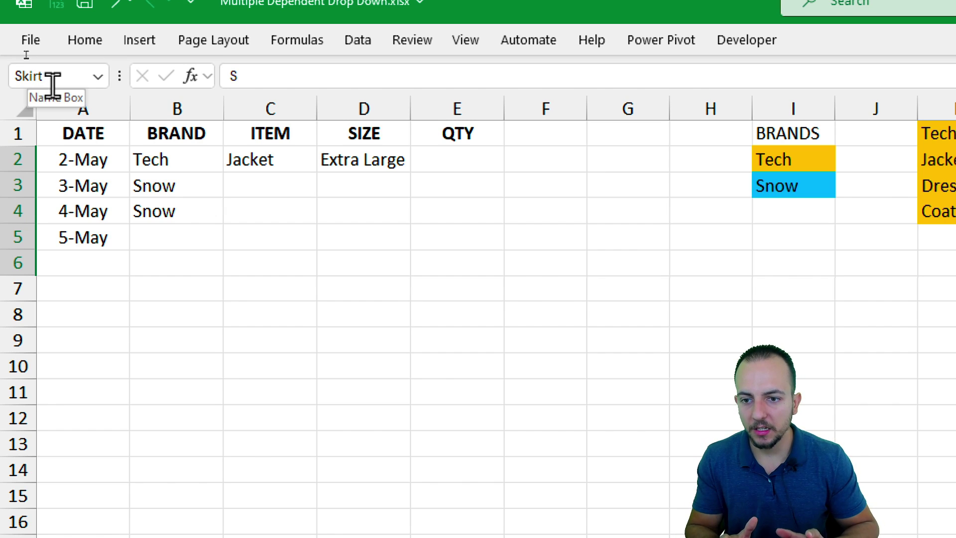
# Step: Test the dependent item list for the Snow brand in row 3 by choosing Skirt in C3
pyautogui.click(167, 187)
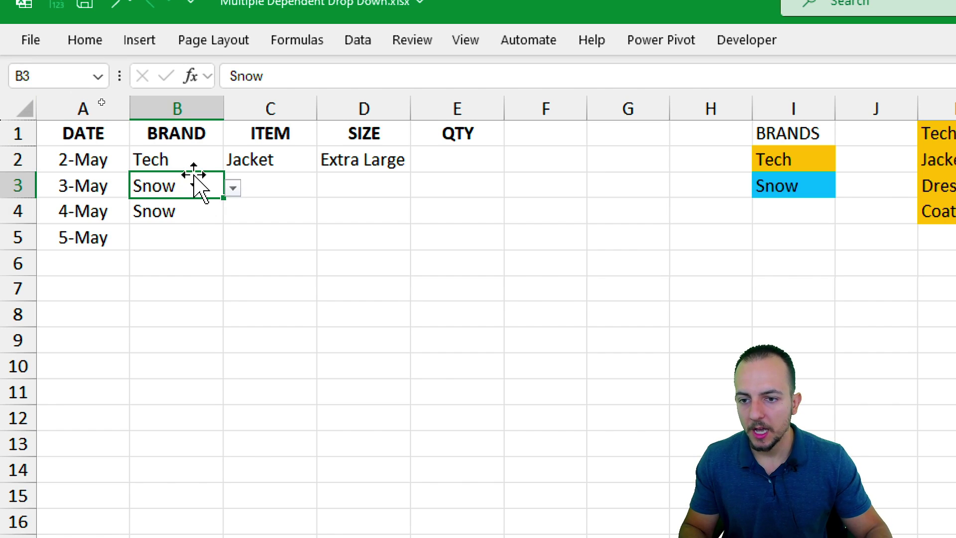
pyautogui.click(233, 187)
pyautogui.press('Escape')
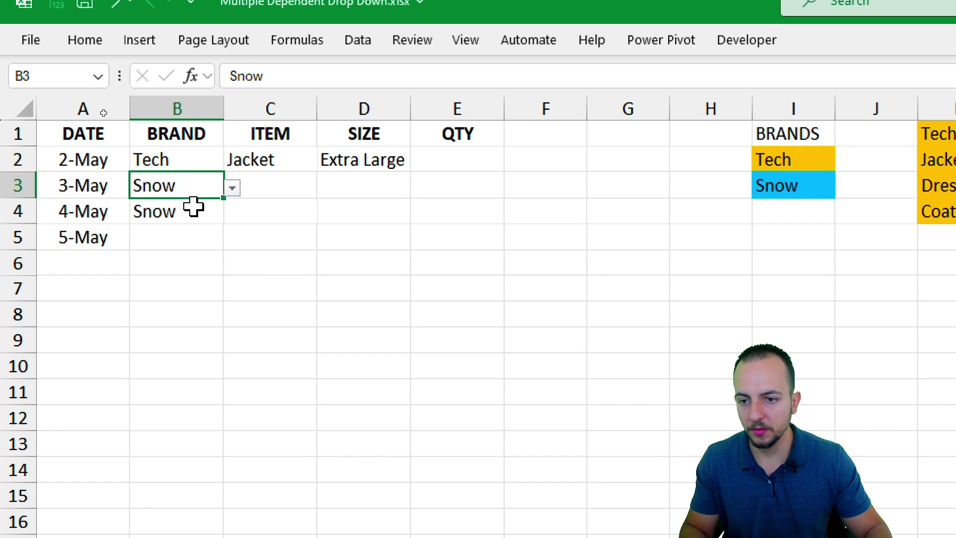
pyautogui.click(279, 177)
pyautogui.click(326, 188)
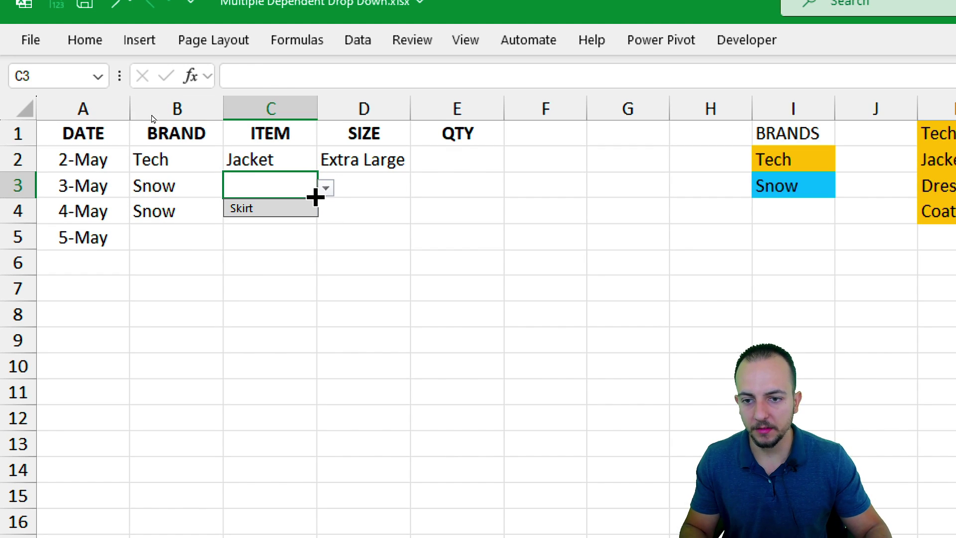
pyautogui.click(277, 208)
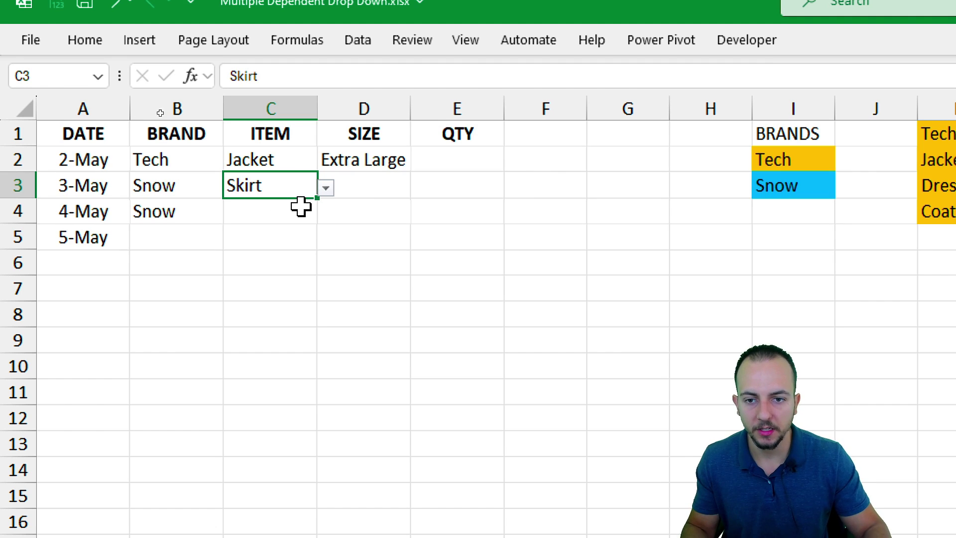
# Step: Test the skirt size list in D3 by choosing XL and changing the size to L
pyautogui.click(380, 185)
pyautogui.click(420, 188)
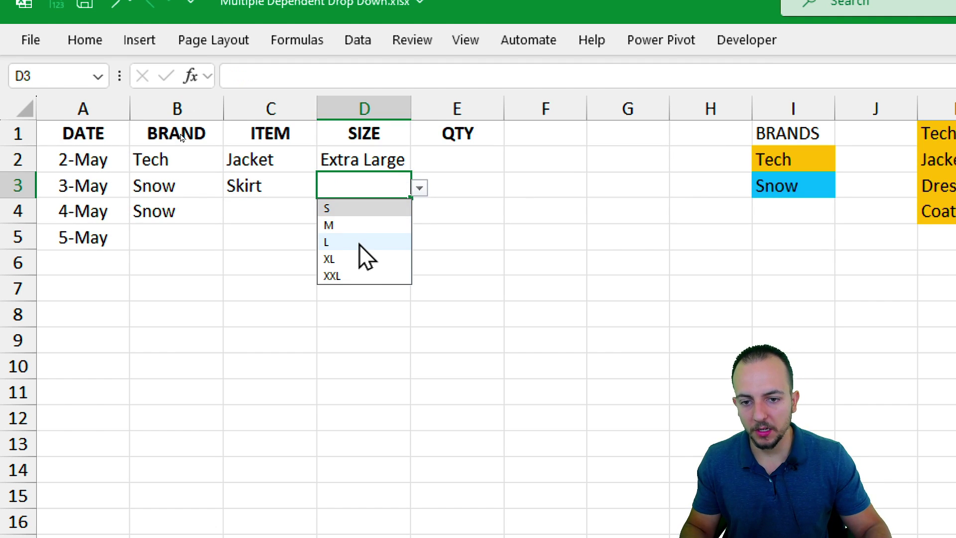
pyautogui.click(374, 260)
pyautogui.click(419, 188)
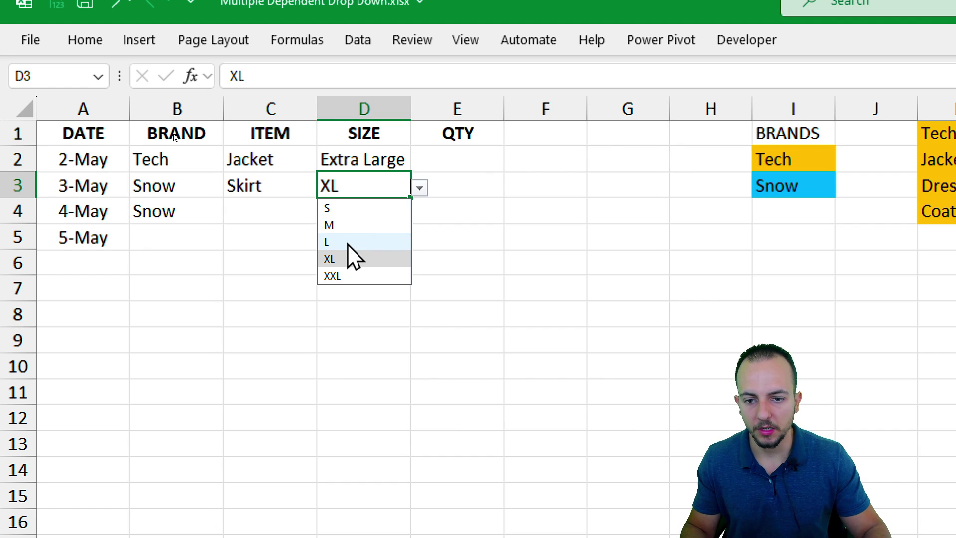
pyautogui.click(351, 238)
pyautogui.click(113, 160)
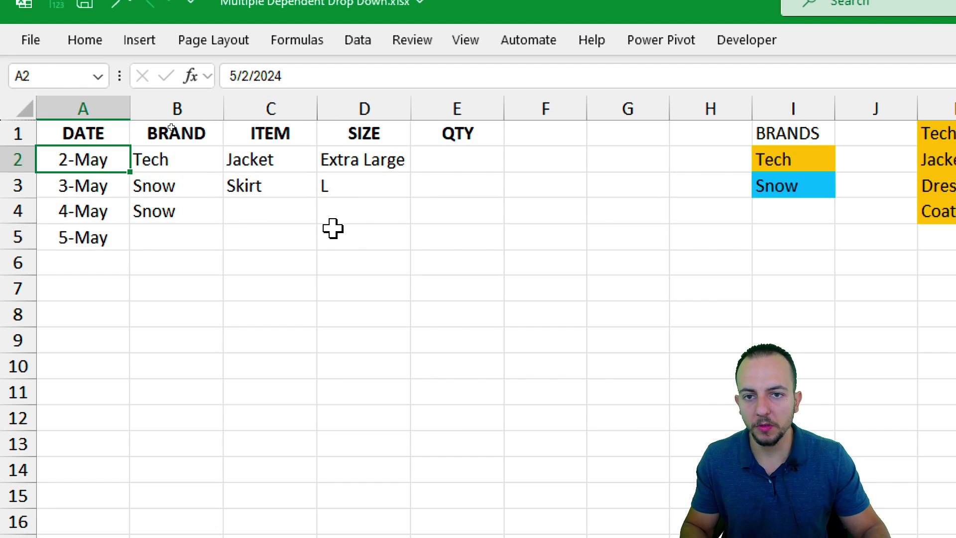